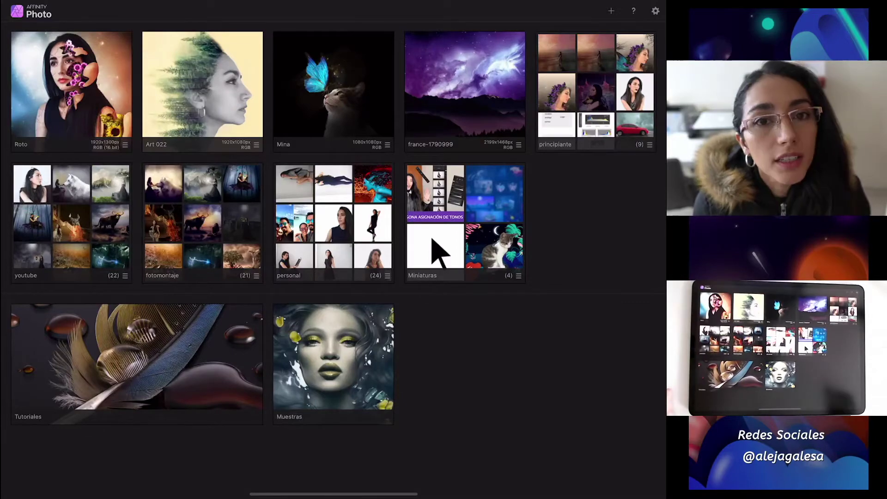
- Open the DSC_0441 sofa portrait from the 'personal' gallery folder
{"action": "left_click", "coordinate": [333, 222]}
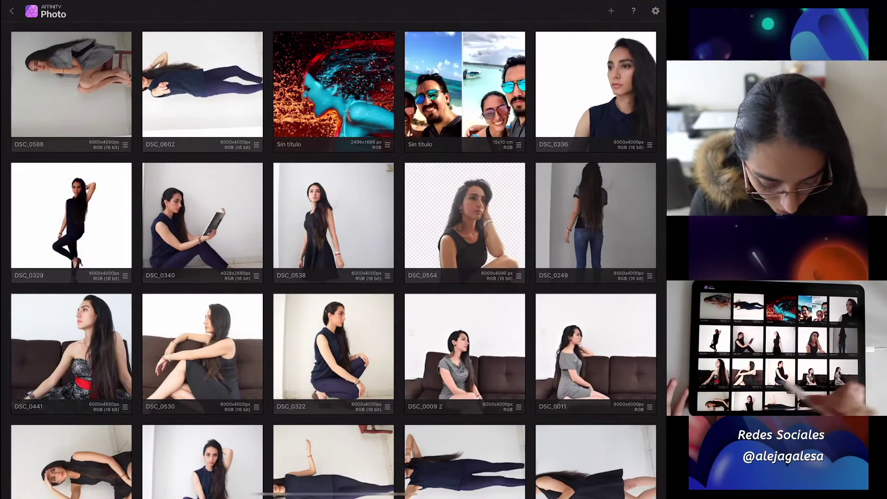
{"action": "left_click", "coordinate": [102, 365]}
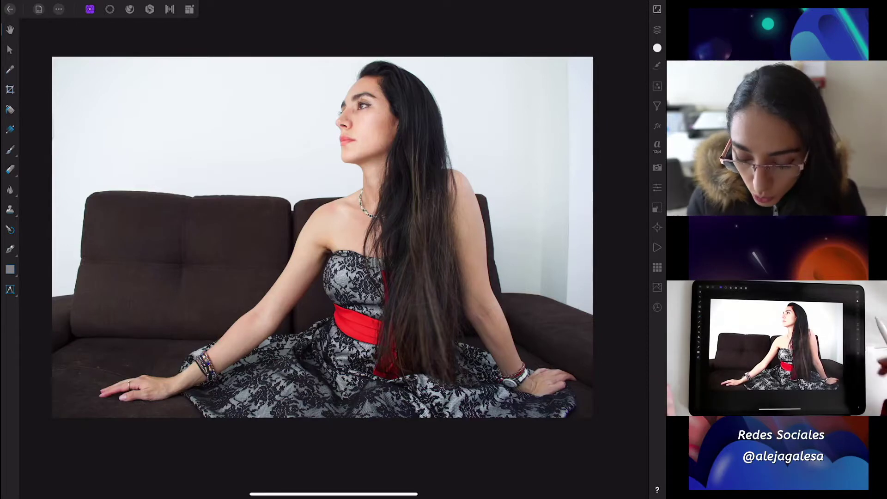
- Show the Ajustes list of adjustments beside the DSC_0441 portrait
{"action": "left_click", "coordinate": [657, 86]}
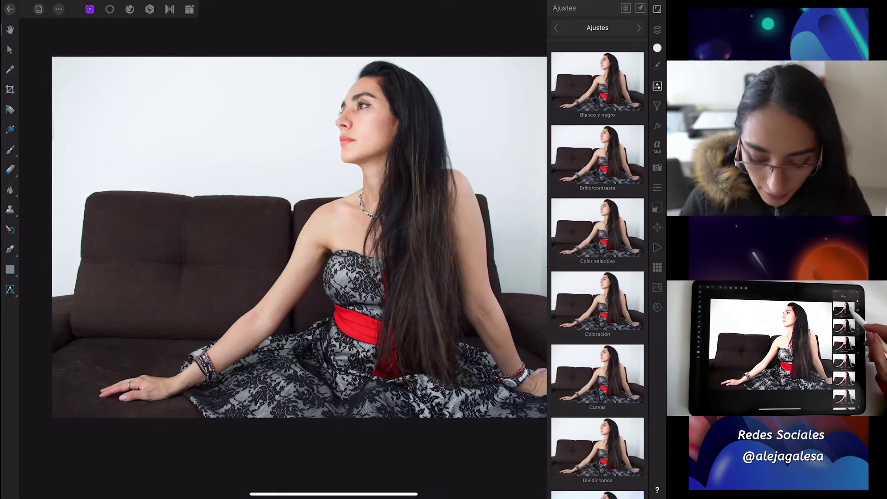
- Add a Blanco y negro (Black and White) adjustment to the sofa portrait
{"action": "left_click", "coordinate": [597, 83]}
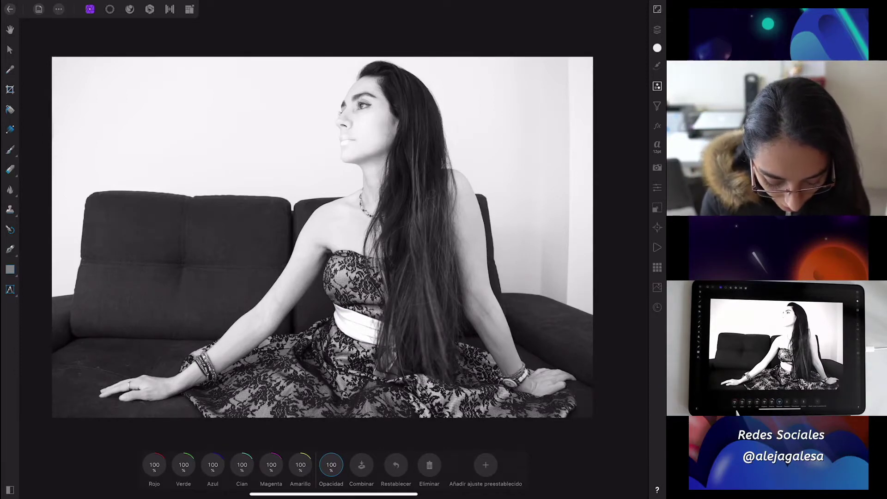
{"action": "left_click", "coordinate": [217, 477]}
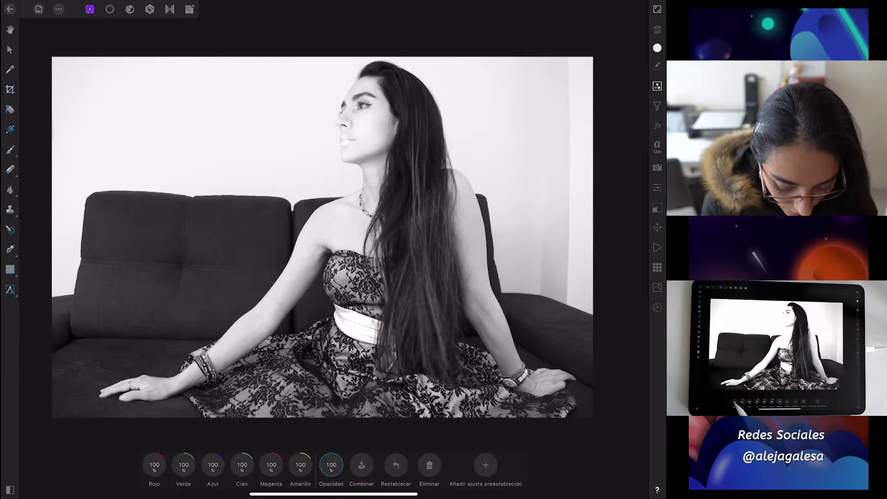
{"action": "left_click_drag", "start_coordinate": [154, 464], "coordinate": [166, 465]}
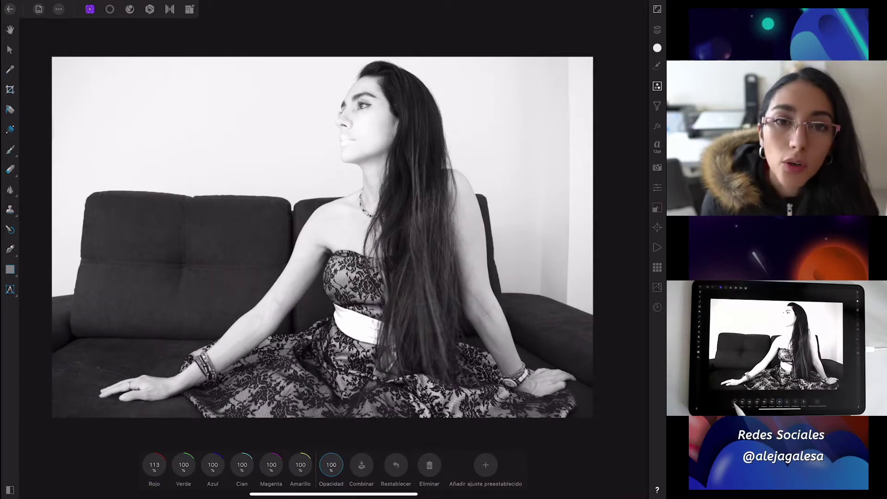
{"action": "mouse_move", "coordinate": [154, 465]}
{"action": "left_mouse_down"}
{"action": "mouse_move", "coordinate": [170, 465]}
{"action": "mouse_move", "coordinate": [155, 464]}
{"action": "left_mouse_up"}
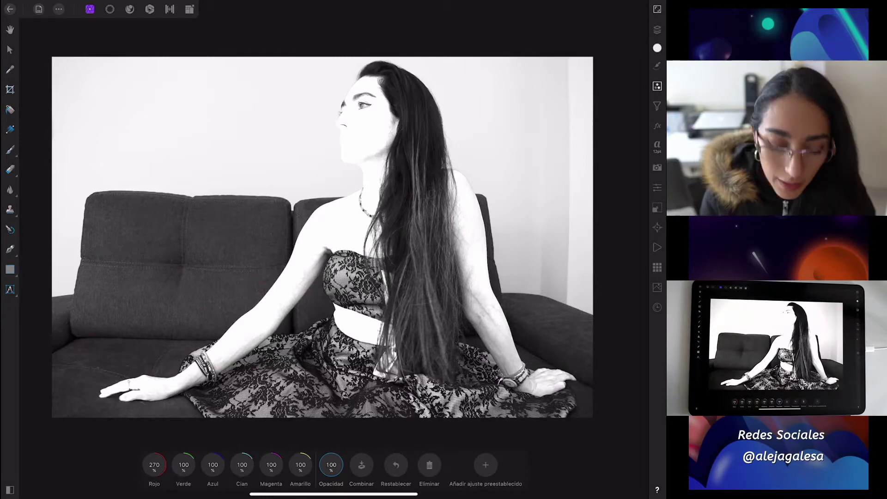
{"action": "left_click_drag", "start_coordinate": [154, 464], "coordinate": [157, 474]}
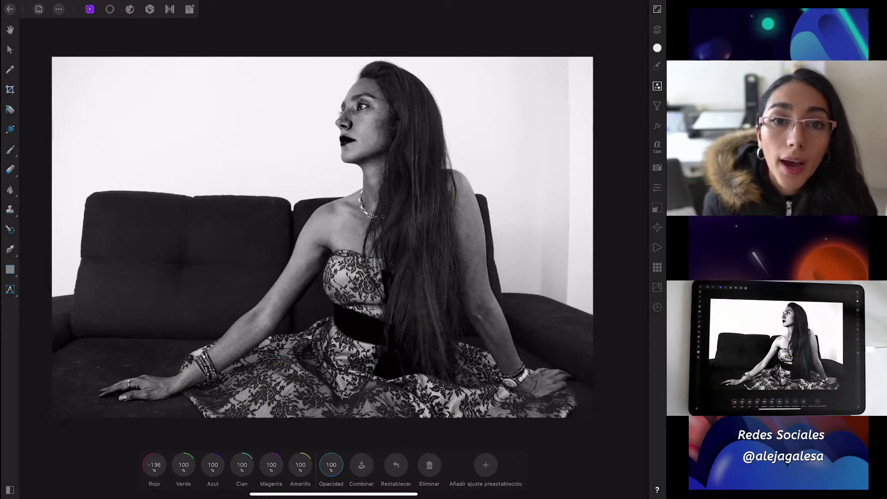
{"action": "left_click_drag", "start_coordinate": [154, 465], "coordinate": [178, 458]}
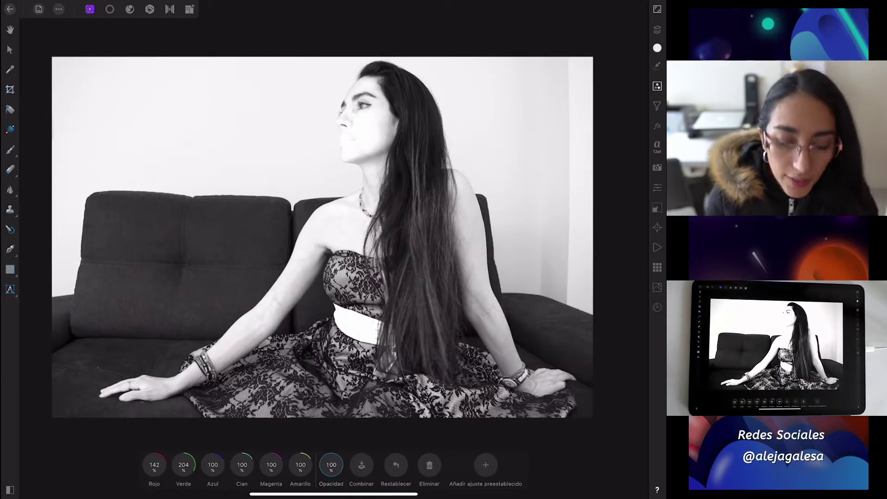
{"action": "mouse_move", "coordinate": [183, 465]}
{"action": "left_mouse_down"}
{"action": "mouse_move", "coordinate": [164, 466]}
{"action": "mouse_move", "coordinate": [228, 448]}
{"action": "mouse_move", "coordinate": [199, 469]}
{"action": "left_mouse_up"}
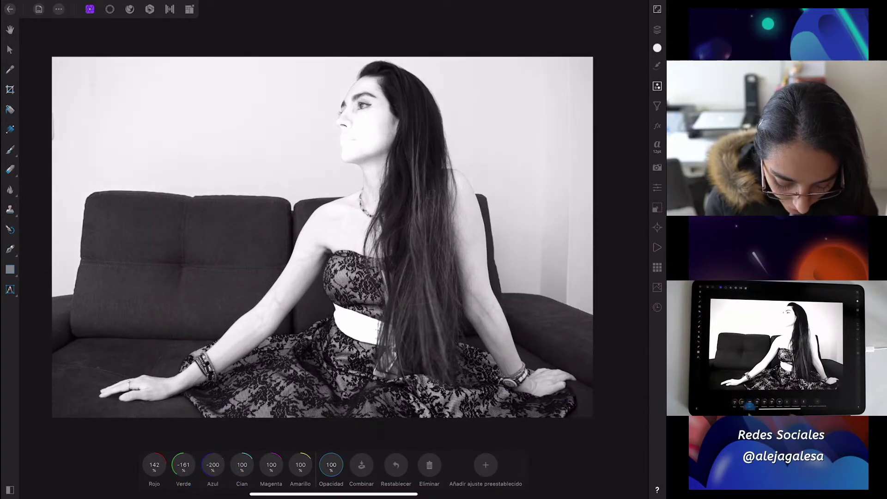
{"action": "left_click", "coordinate": [212, 464]}
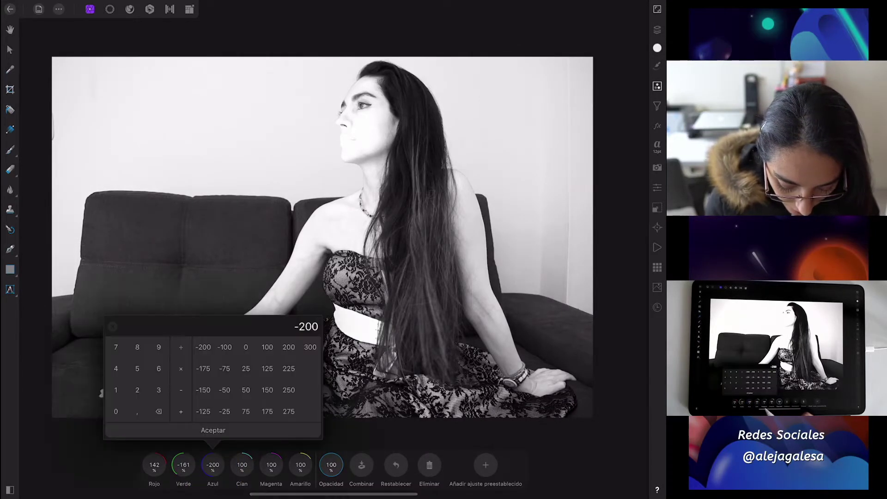
{"action": "left_click", "coordinate": [267, 347]}
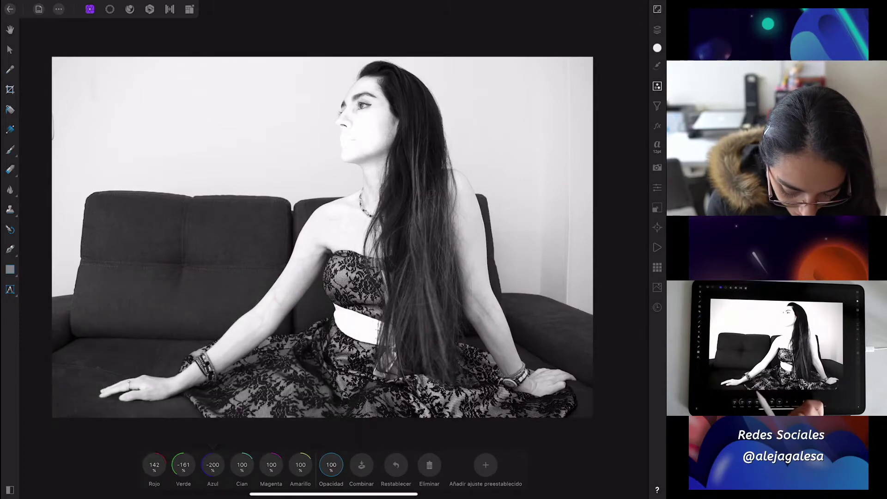
{"action": "left_click", "coordinate": [184, 465]}
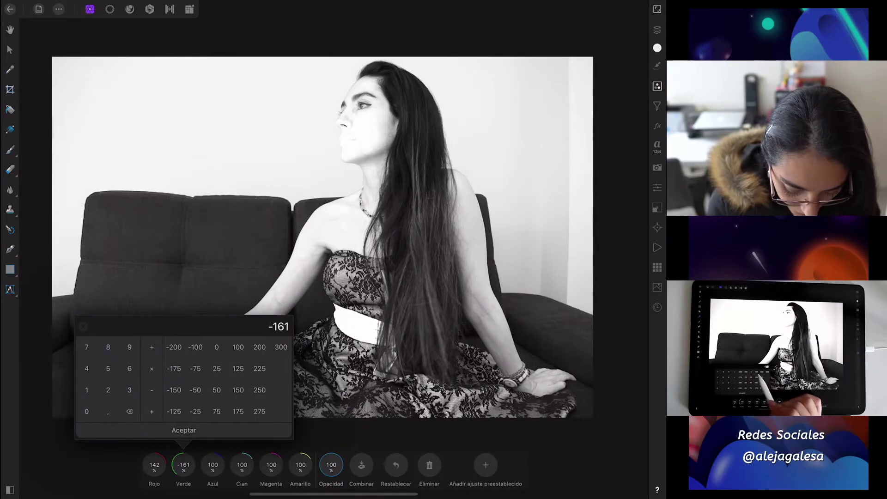
{"action": "left_click", "coordinate": [238, 347]}
{"action": "left_click", "coordinate": [154, 465]}
{"action": "left_click", "coordinate": [209, 347]}
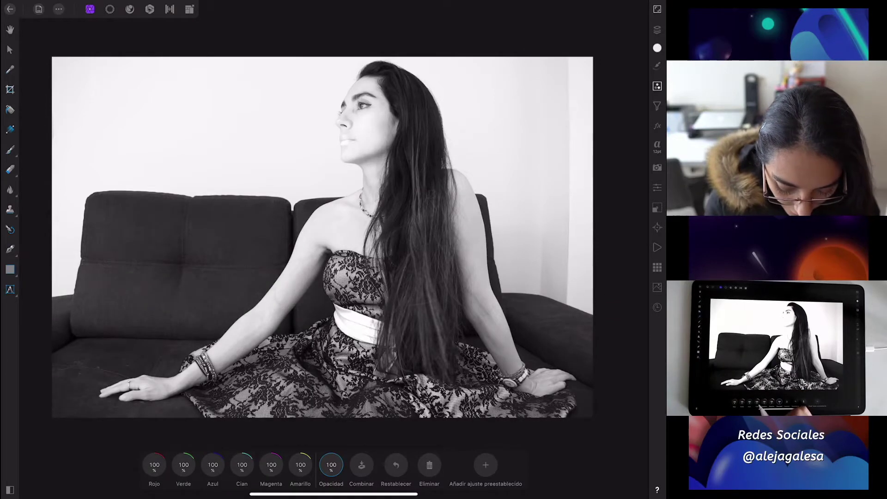
{"action": "left_click_drag", "start_coordinate": [243, 454], "coordinate": [261, 432]}
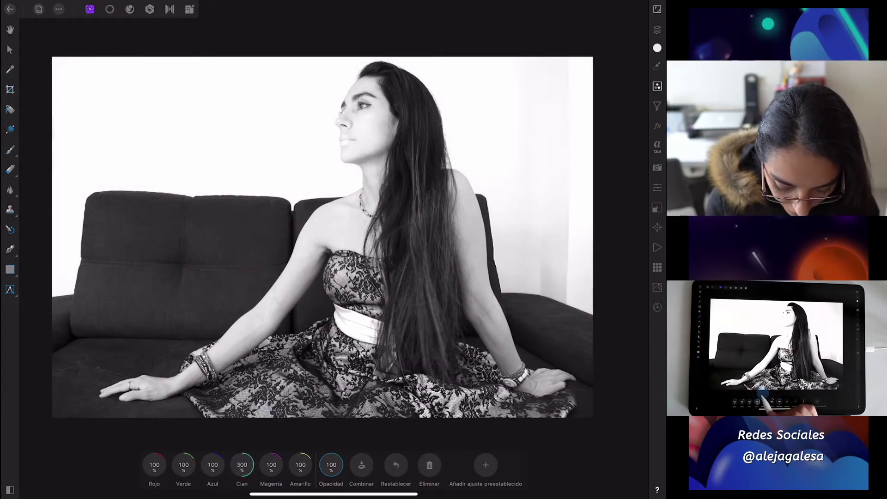
- Try darkening the Cian channel, then set Cian back to 100
{"action": "left_click_drag", "start_coordinate": [242, 462], "coordinate": [236, 489]}
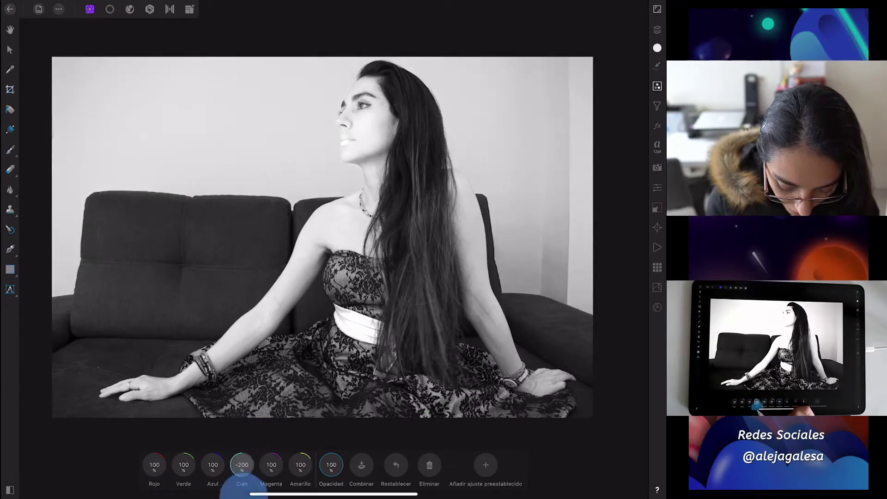
{"action": "left_click", "coordinate": [241, 464]}
{"action": "type", "text": "100"}
{"action": "left_click", "coordinate": [241, 428]}
- Set Magenta to 79 and Amarillo to 121, then show the Layers panel
{"action": "mouse_move", "coordinate": [271, 465]}
{"action": "left_mouse_down"}
{"action": "mouse_move", "coordinate": [277, 451]}
{"action": "mouse_move", "coordinate": [270, 478]}
{"action": "mouse_move", "coordinate": [261, 465]}
{"action": "left_mouse_up"}
{"action": "left_click", "coordinate": [278, 457]}
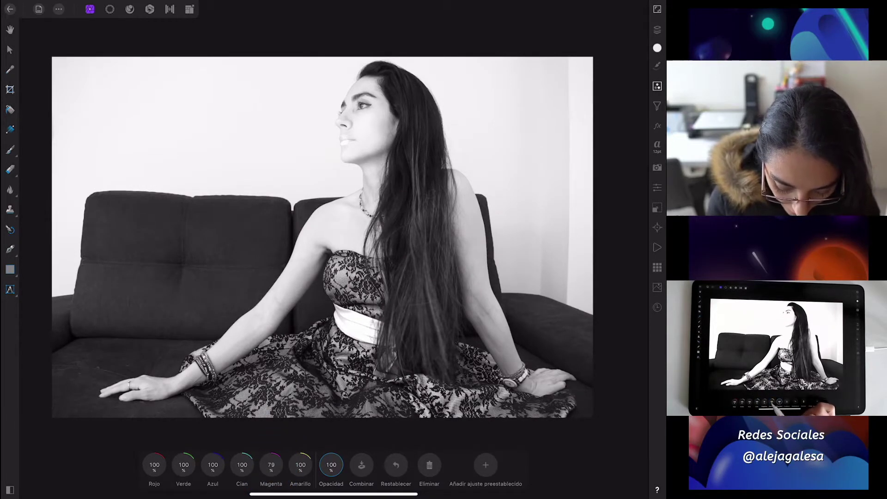
{"action": "left_click_drag", "start_coordinate": [301, 464], "coordinate": [323, 439]}
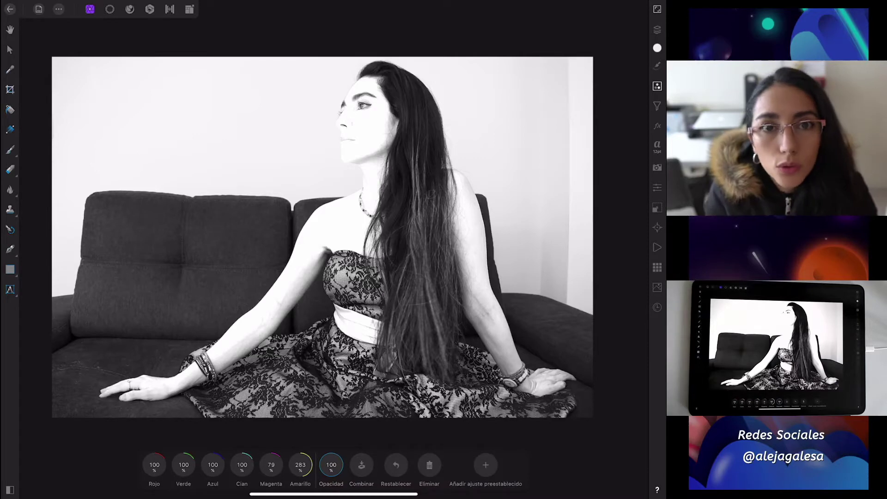
{"action": "mouse_move", "coordinate": [300, 465]}
{"action": "left_mouse_down"}
{"action": "mouse_move", "coordinate": [319, 436]}
{"action": "mouse_move", "coordinate": [298, 469]}
{"action": "mouse_move", "coordinate": [302, 457]}
{"action": "left_mouse_up"}
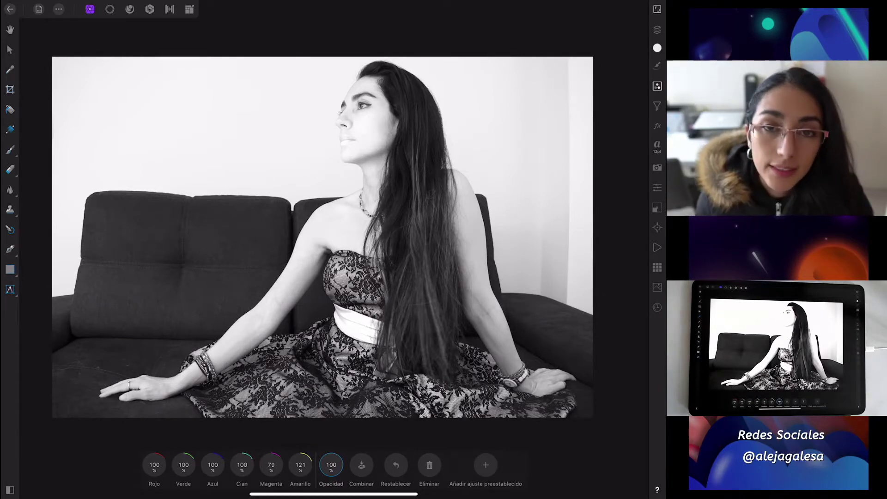
{"action": "left_click", "coordinate": [657, 29]}
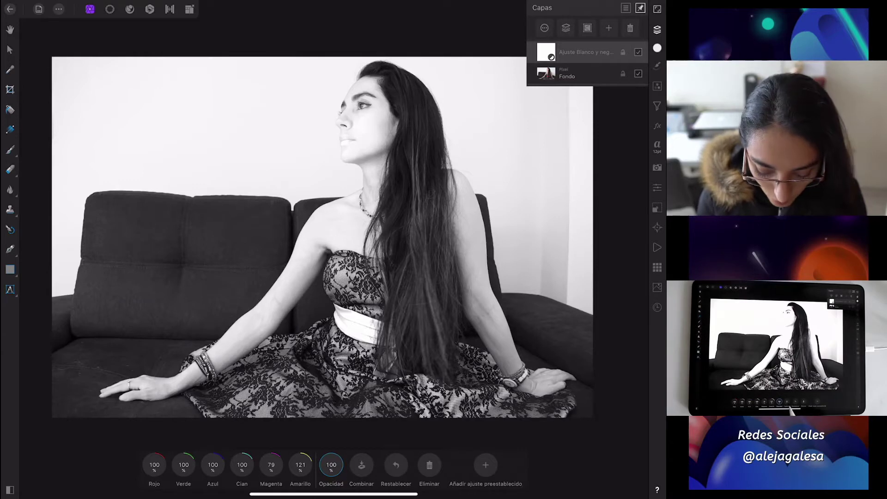
- Merge the Black and White layer down, undo twice to restore it, and reselect it
{"action": "left_click", "coordinate": [362, 464]}
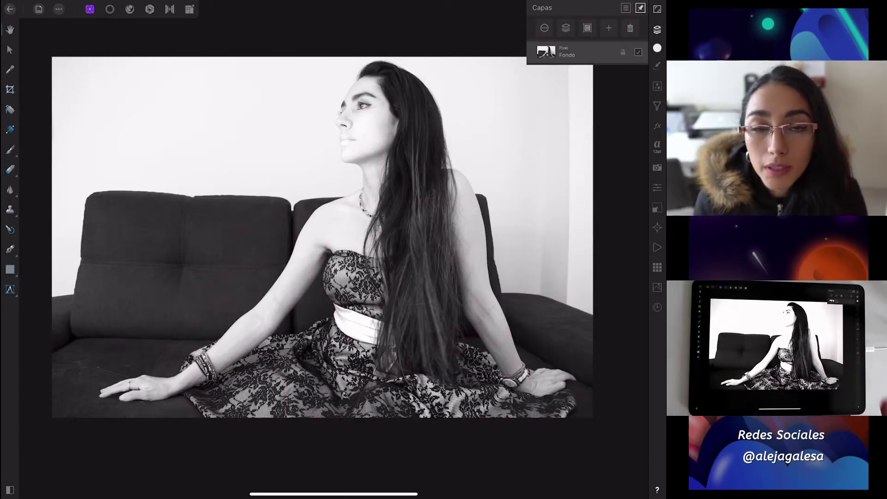
{"action": "key", "text": "ctrl+z"}
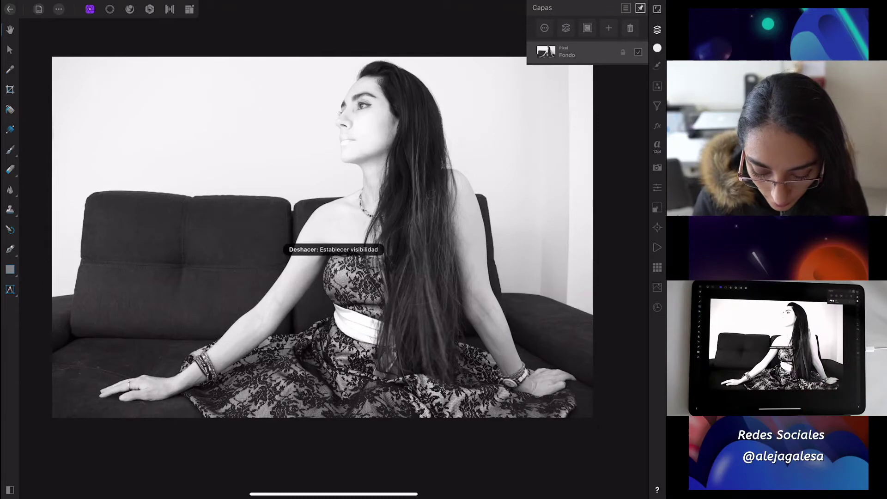
{"action": "key", "text": "ctrl+z"}
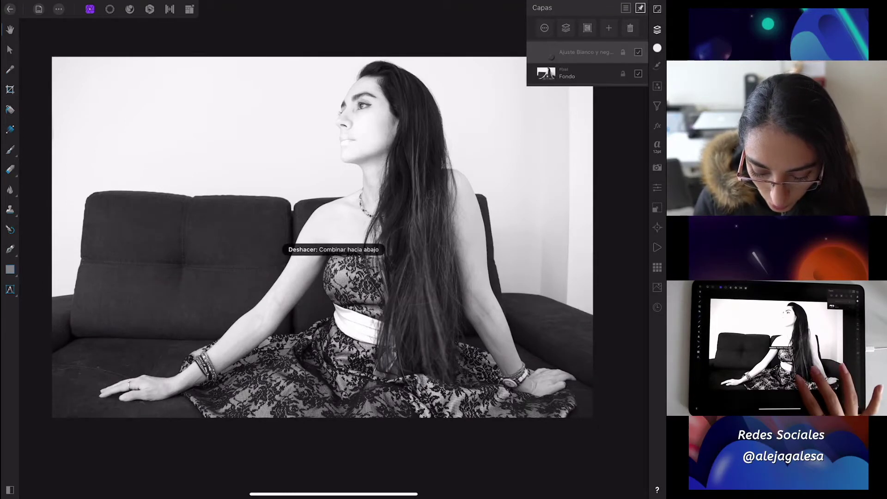
{"action": "left_click", "coordinate": [546, 52]}
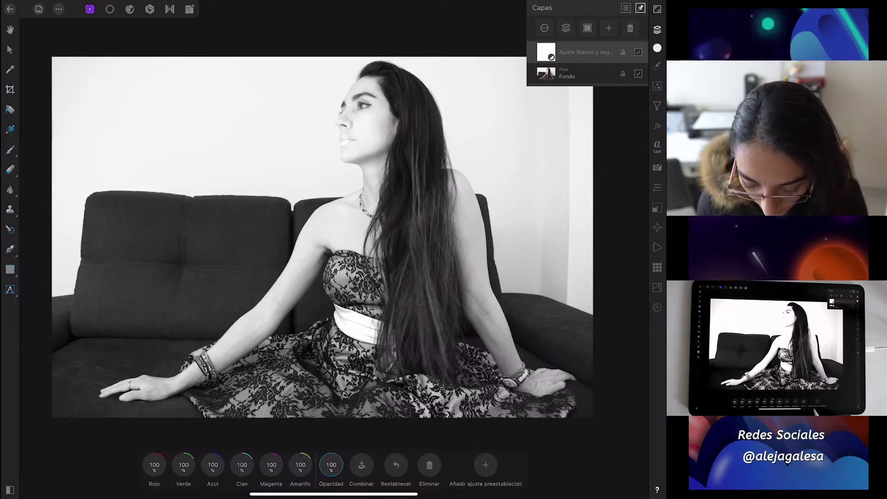
{"action": "left_click", "coordinate": [486, 465]}
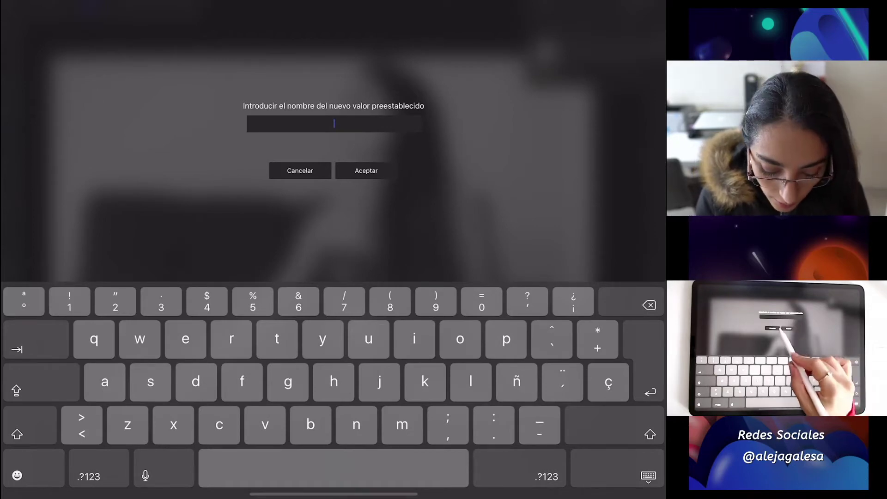
- Cancel the new-preset name prompt without entering a name
{"action": "left_click", "coordinate": [300, 171]}
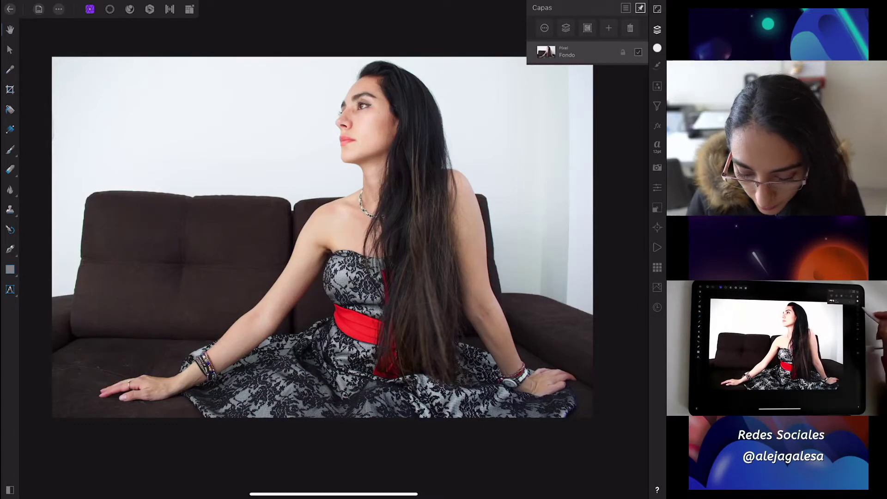
- Add a Brillo/contraste adjustment from the Adjustments list
{"action": "left_click", "coordinate": [657, 86]}
{"action": "left_click_drag", "start_coordinate": [621, 127], "coordinate": [610, 91]}
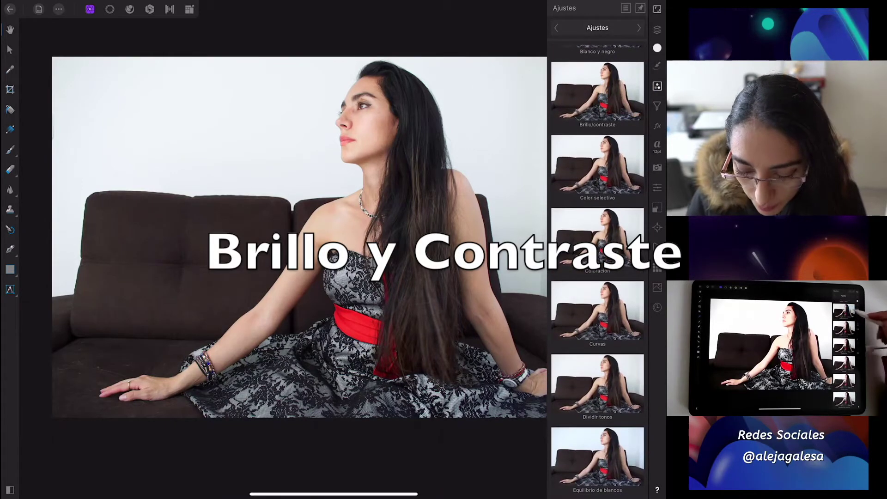
{"action": "left_click", "coordinate": [608, 100]}
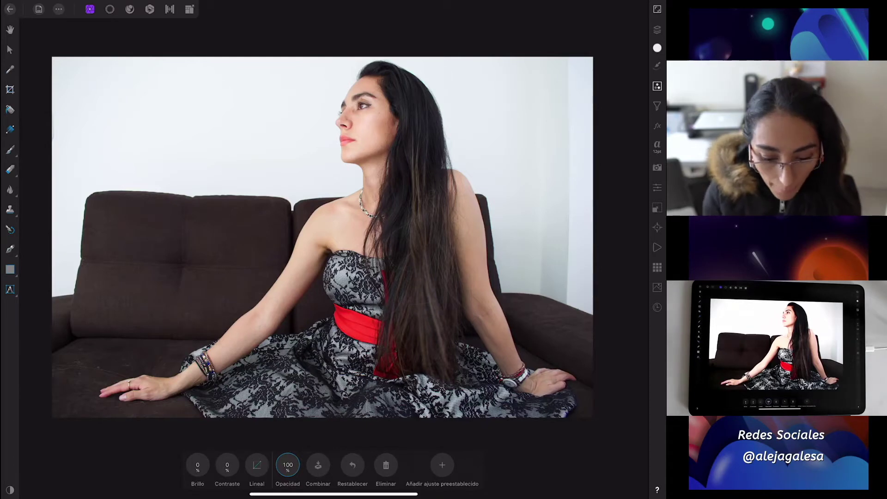
- Try several Brillo values, then reset brightness to 0
{"action": "left_click_drag", "start_coordinate": [198, 467], "coordinate": [197, 476]}
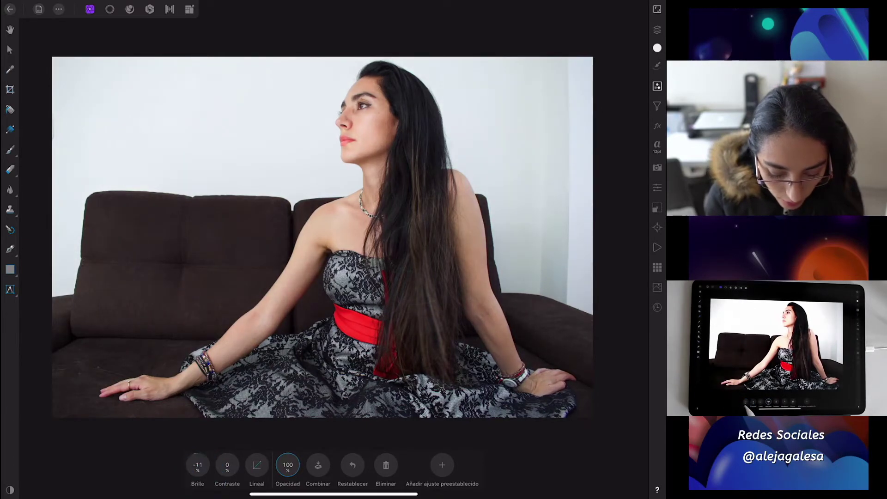
{"action": "mouse_move", "coordinate": [198, 474]}
{"action": "left_mouse_down"}
{"action": "mouse_move", "coordinate": [194, 483]}
{"action": "mouse_move", "coordinate": [214, 439]}
{"action": "left_mouse_up"}
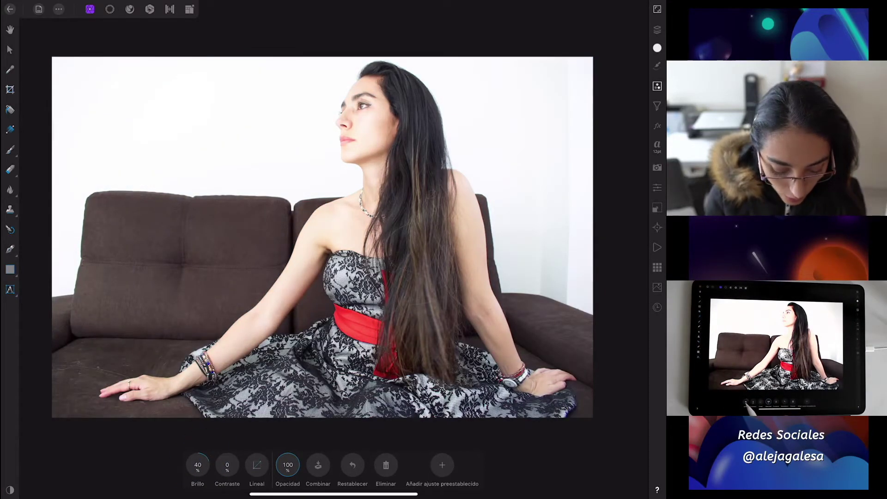
{"action": "left_click", "coordinate": [197, 464]}
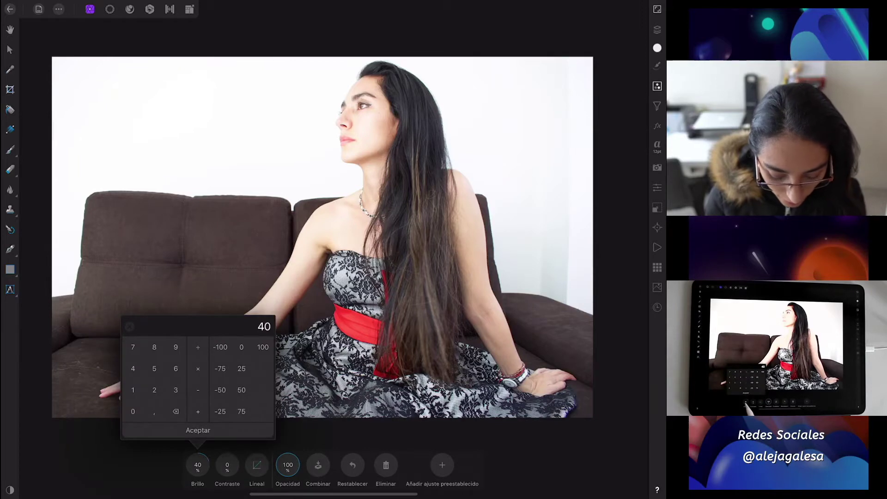
{"action": "left_click", "coordinate": [197, 430]}
{"action": "double_click", "coordinate": [198, 464]}
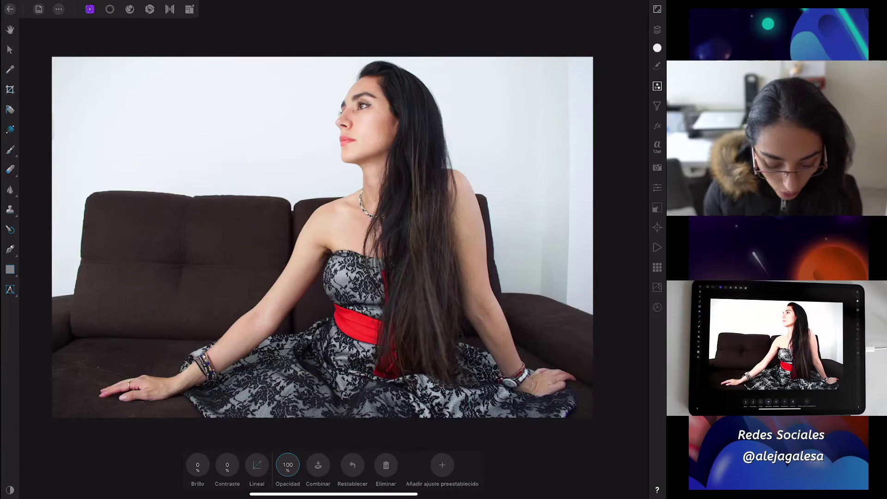
- Set Contraste to 55% after testing lower and higher values, and turn on Lineal
{"action": "left_click_drag", "start_coordinate": [226, 464], "coordinate": [218, 465]}
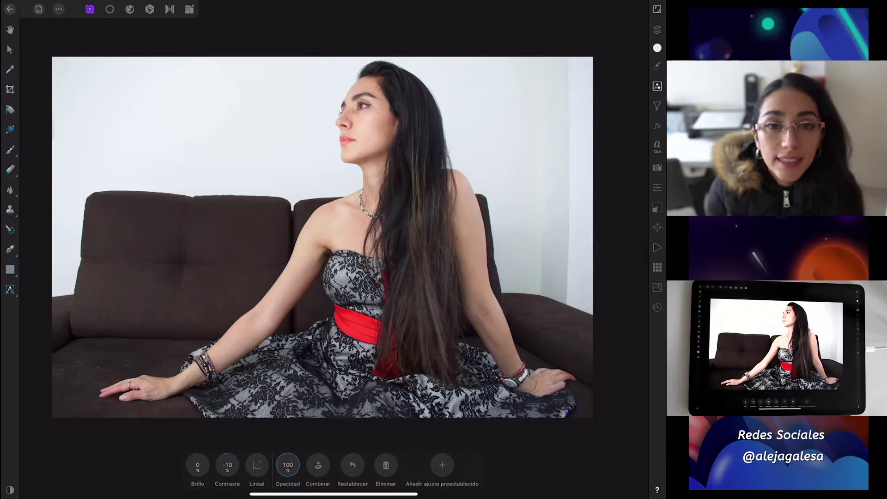
{"action": "left_click", "coordinate": [227, 466]}
{"action": "left_click_drag", "start_coordinate": [227, 466], "coordinate": [225, 476]}
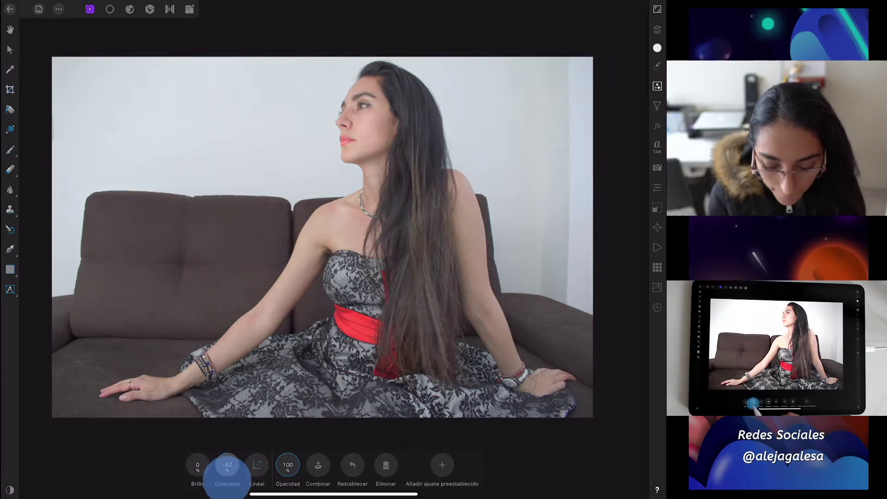
{"action": "left_click_drag", "start_coordinate": [225, 476], "coordinate": [222, 480]}
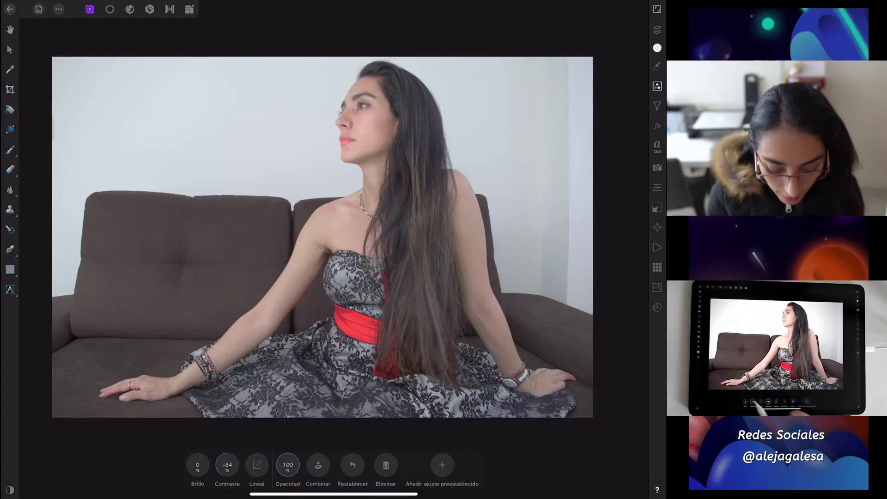
{"action": "mouse_move", "coordinate": [227, 464]}
{"action": "left_mouse_down"}
{"action": "mouse_move", "coordinate": [239, 444]}
{"action": "mouse_move", "coordinate": [234, 451]}
{"action": "left_mouse_up"}
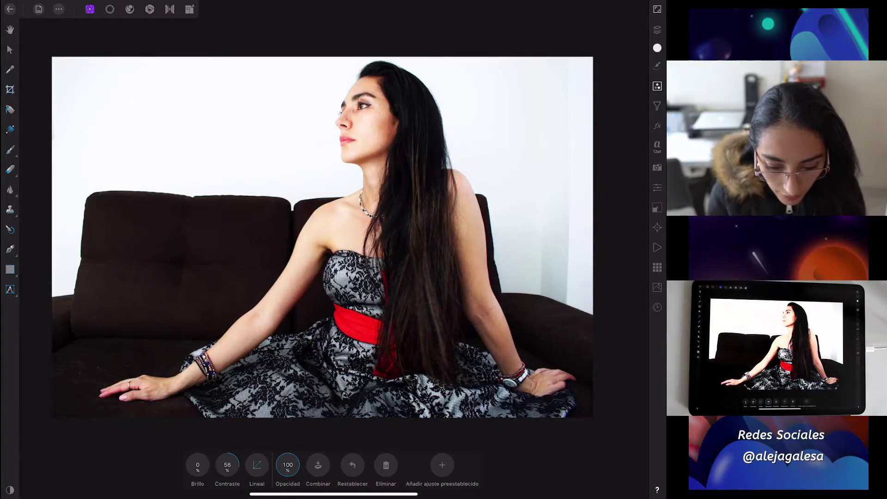
{"action": "left_click_drag", "start_coordinate": [227, 465], "coordinate": [238, 452]}
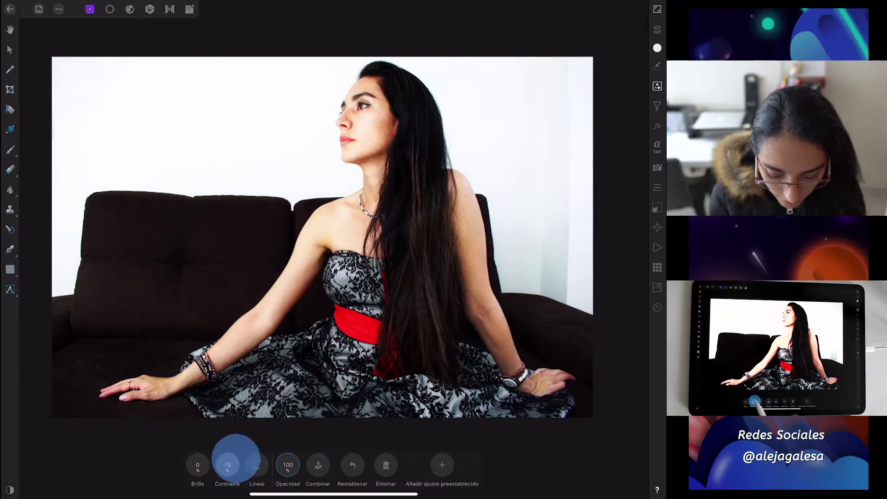
{"action": "left_click_drag", "start_coordinate": [232, 457], "coordinate": [227, 461]}
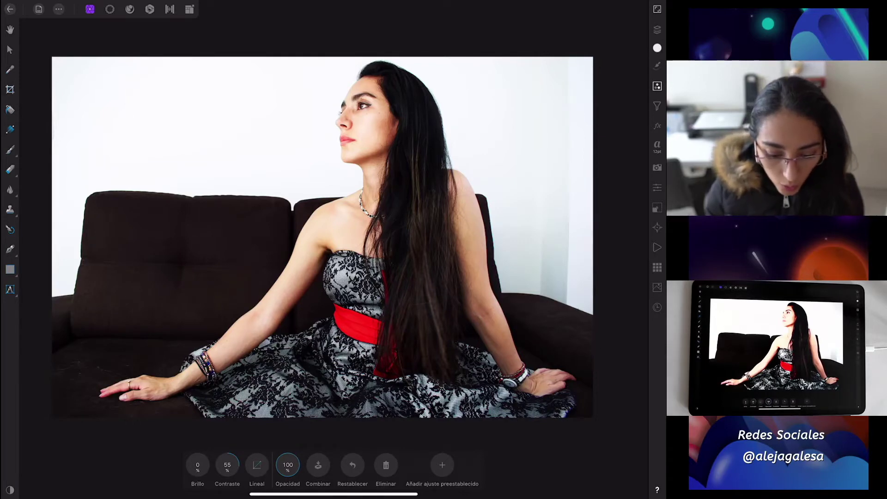
{"action": "left_click", "coordinate": [257, 464]}
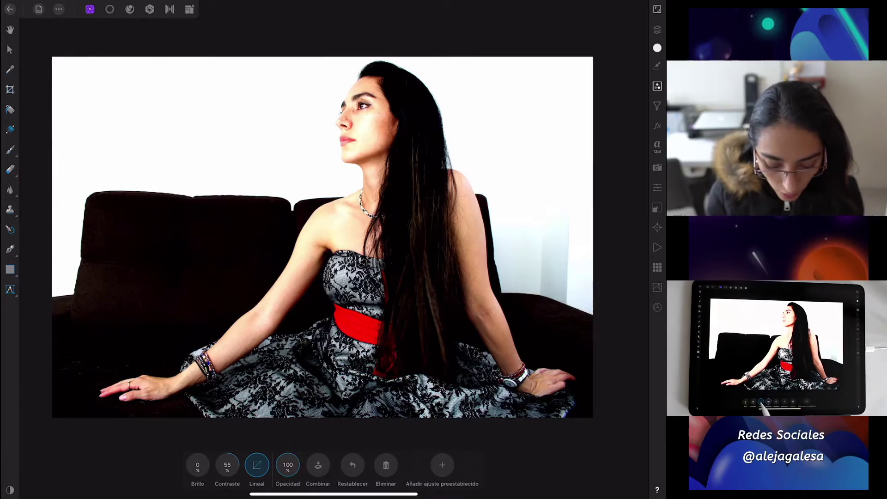
- Turn Lineal off and return Opacidad to 100% after testing lower opacity values
{"action": "left_click", "coordinate": [257, 465]}
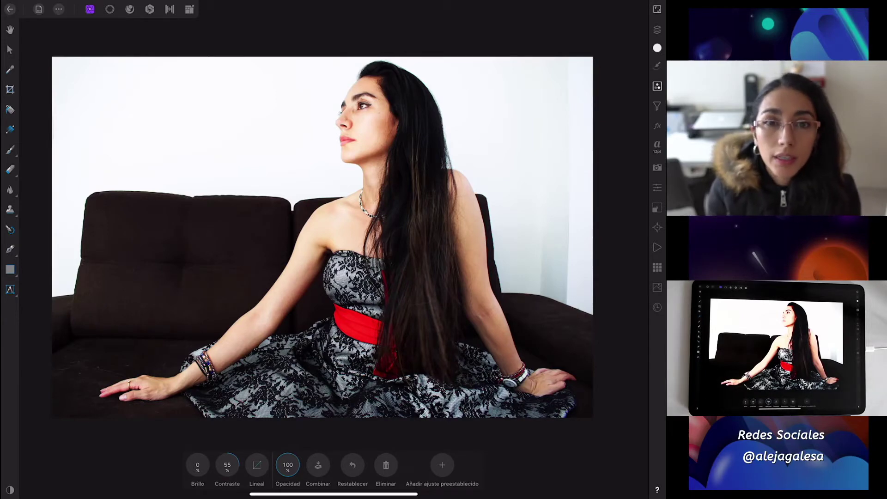
{"action": "left_click", "coordinate": [257, 464]}
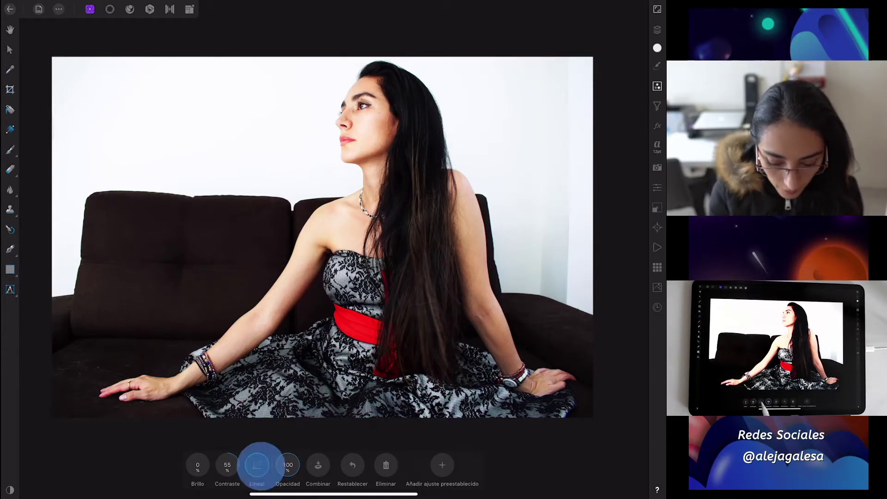
{"action": "mouse_move", "coordinate": [288, 460]}
{"action": "left_mouse_down"}
{"action": "mouse_move", "coordinate": [286, 480]}
{"action": "mouse_move", "coordinate": [284, 472]}
{"action": "left_mouse_up"}
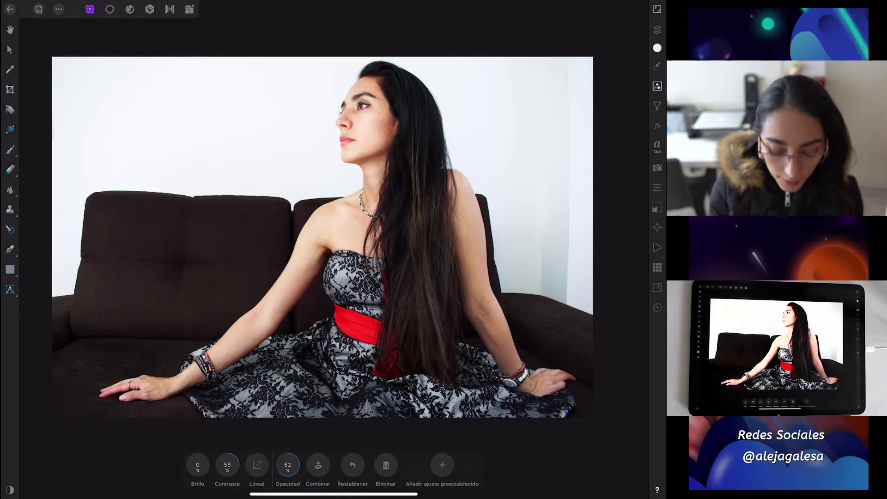
{"action": "left_click_drag", "start_coordinate": [288, 465], "coordinate": [278, 465]}
{"action": "left_click", "coordinate": [287, 465]}
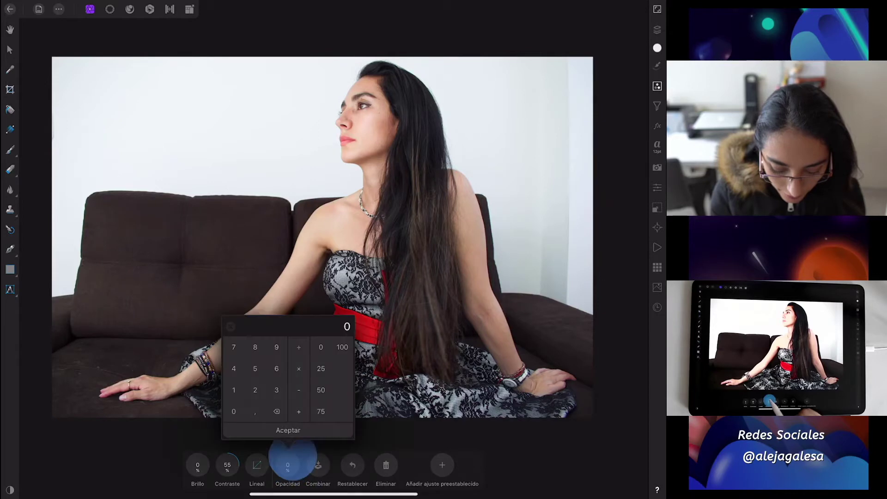
{"action": "mouse_move", "coordinate": [287, 465]}
{"action": "left_mouse_down"}
{"action": "mouse_move", "coordinate": [302, 441]}
{"action": "mouse_move", "coordinate": [287, 472]}
{"action": "mouse_move", "coordinate": [290, 462]}
{"action": "left_mouse_up"}
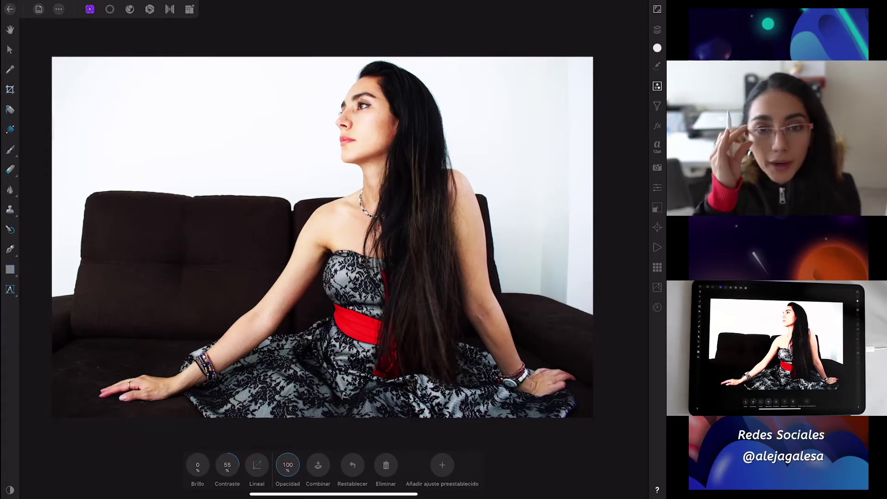
{"action": "left_click", "coordinate": [657, 86]}
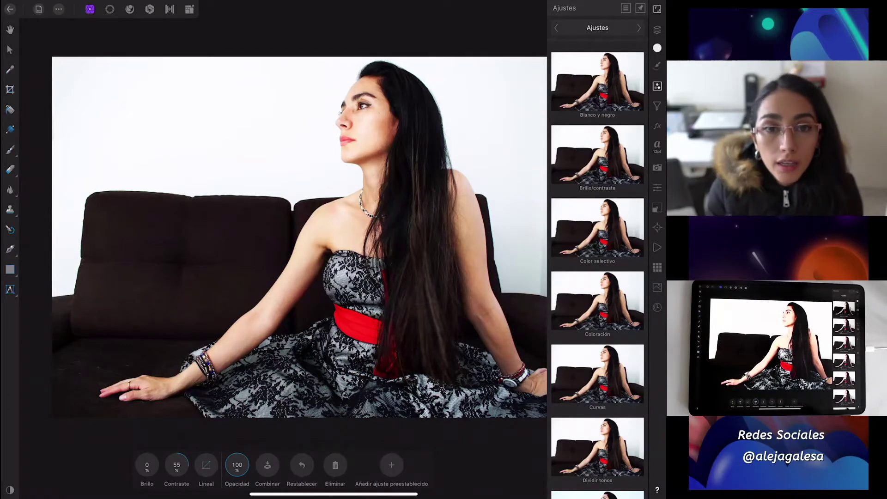
- Try Brillo values around -57 and 2, then delete the Brightness/Contrast adjustment
{"action": "left_click", "coordinate": [147, 465]}
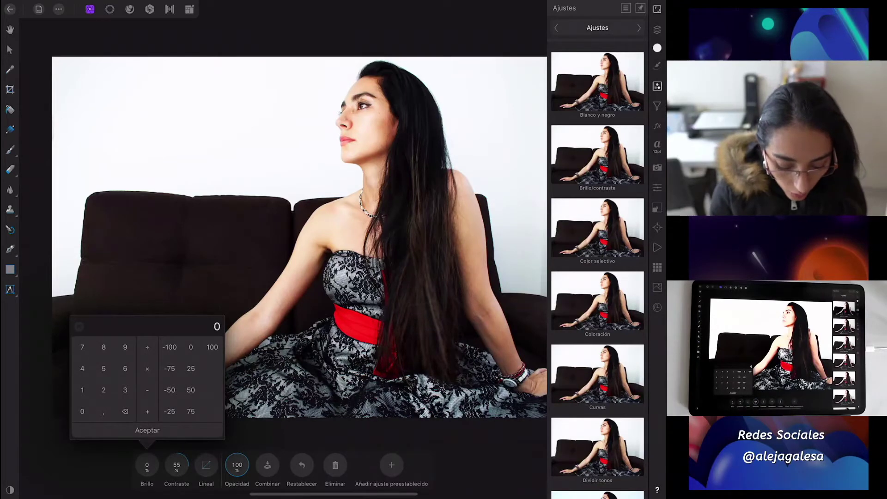
{"action": "left_click", "coordinate": [147, 430]}
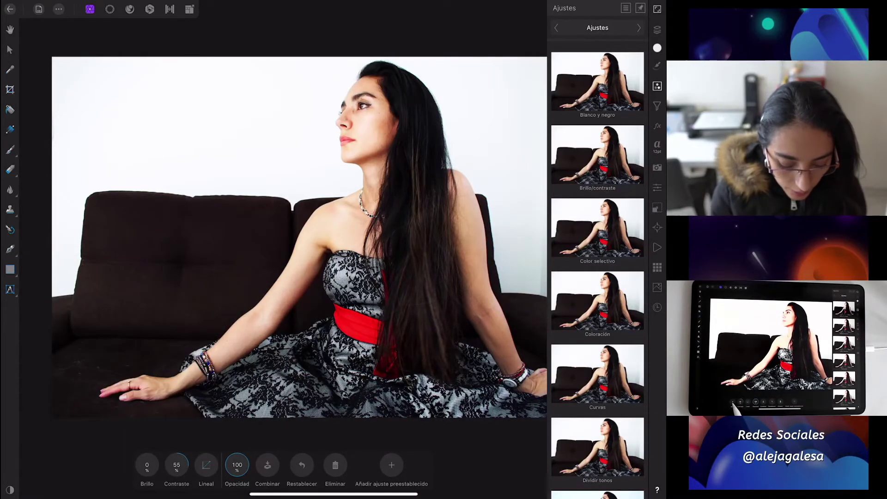
{"action": "left_click_drag", "start_coordinate": [146, 465], "coordinate": [190, 439]}
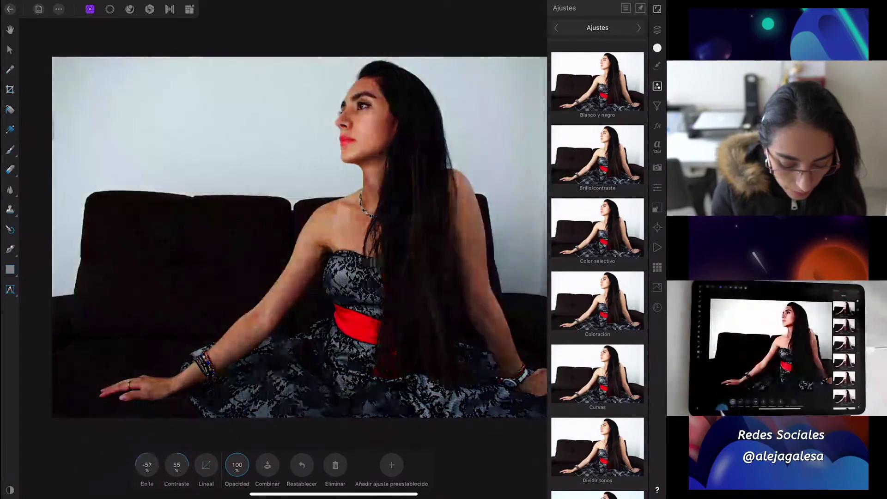
{"action": "mouse_move", "coordinate": [197, 465]}
{"action": "left_mouse_down"}
{"action": "mouse_move", "coordinate": [256, 436]}
{"action": "mouse_move", "coordinate": [194, 468]}
{"action": "left_mouse_up"}
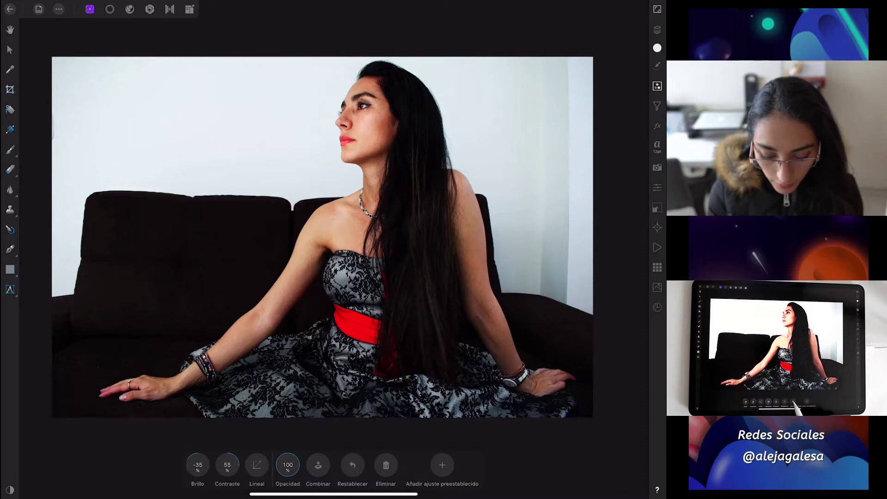
{"action": "left_click", "coordinate": [385, 465]}
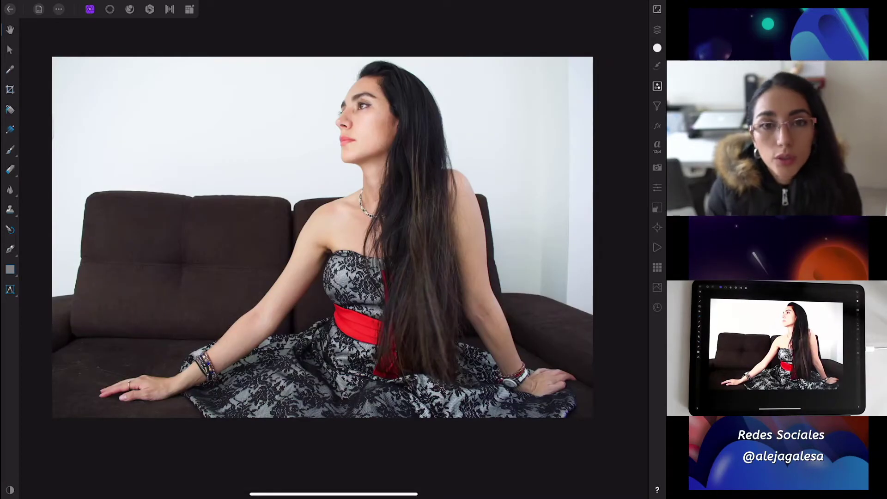
{"action": "left_click", "coordinate": [657, 86]}
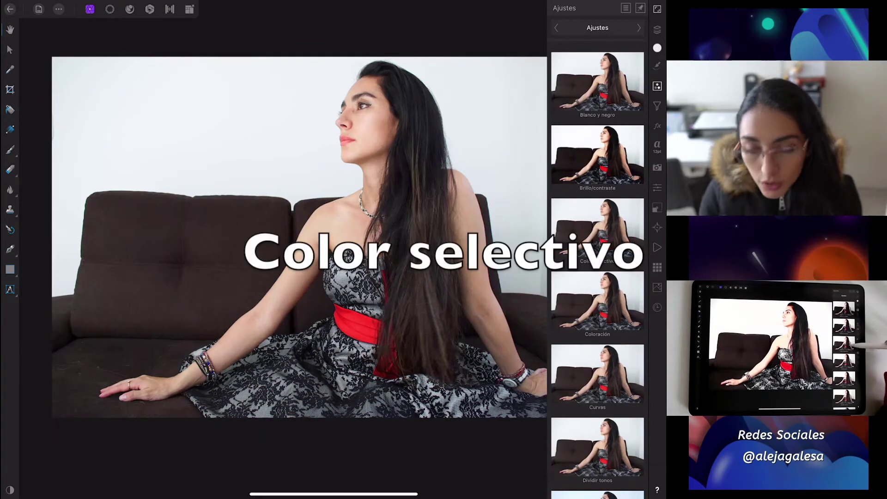
- Add a Selective Color (Color selectivo) adjustment and keep its range on Reds (Rojos)
{"action": "left_click", "coordinate": [598, 226]}
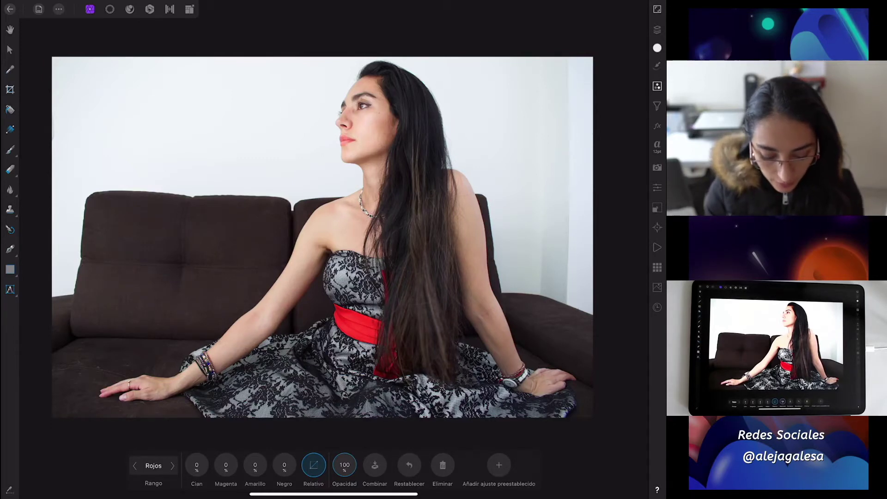
{"action": "left_click", "coordinate": [153, 466]}
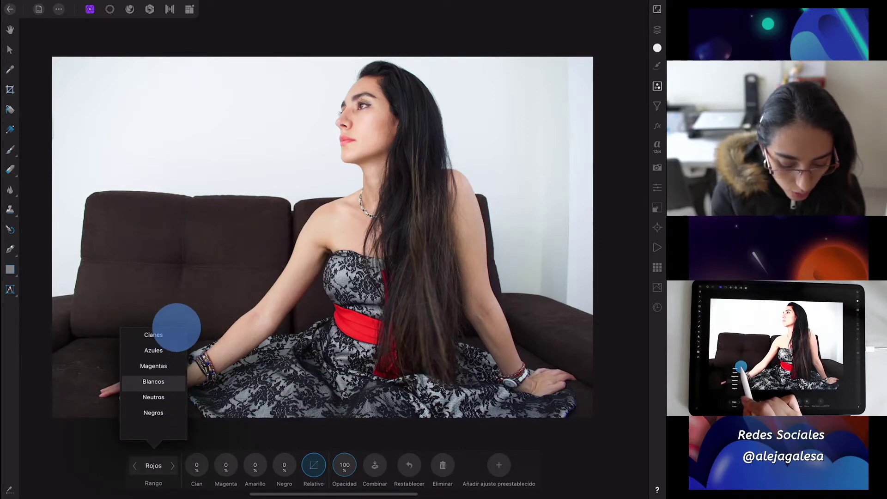
{"action": "left_click_drag", "start_coordinate": [170, 411], "coordinate": [158, 419]}
{"action": "left_click", "coordinate": [153, 384]}
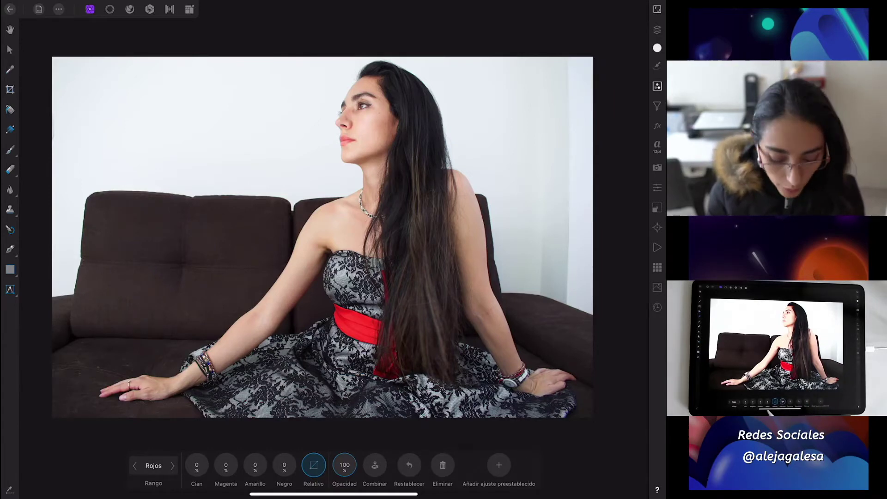
- Set the Reds to Cyan -48, Magenta -28, Yellow 100 and Black -51, turning the sash orange
{"action": "left_click_drag", "start_coordinate": [198, 484], "coordinate": [208, 476]}
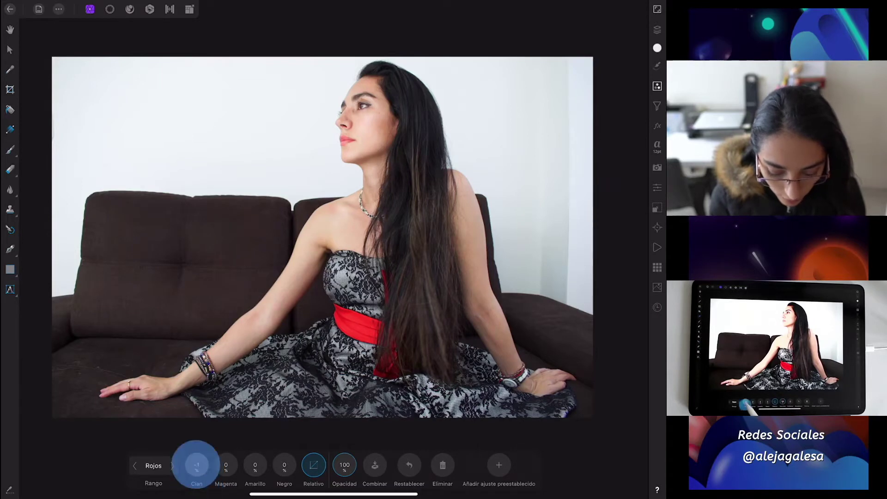
{"action": "mouse_move", "coordinate": [199, 480]}
{"action": "left_mouse_down"}
{"action": "mouse_move", "coordinate": [204, 449]}
{"action": "mouse_move", "coordinate": [201, 466]}
{"action": "mouse_move", "coordinate": [237, 451]}
{"action": "left_mouse_up"}
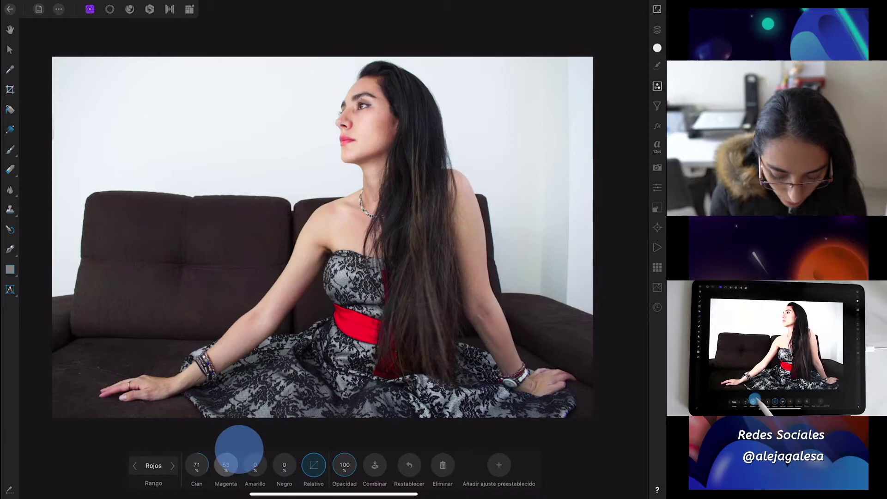
{"action": "mouse_move", "coordinate": [254, 468]}
{"action": "left_mouse_down"}
{"action": "mouse_move", "coordinate": [268, 452]}
{"action": "mouse_move", "coordinate": [301, 451]}
{"action": "left_mouse_up"}
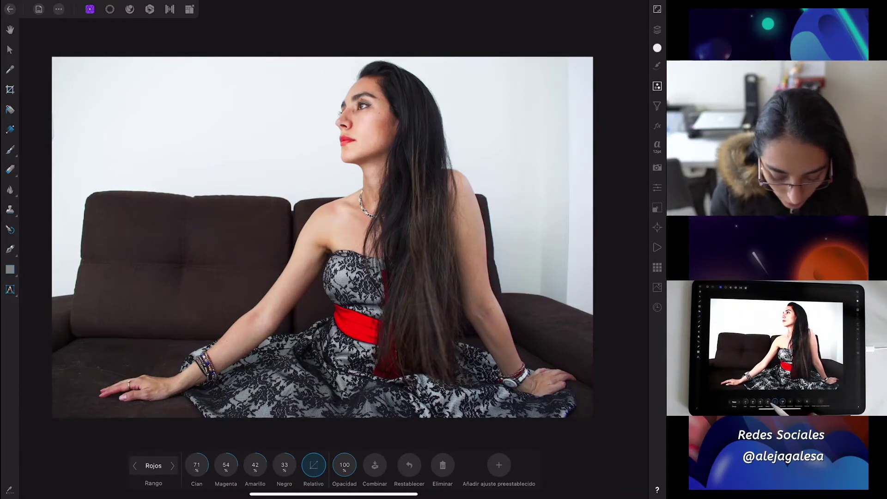
{"action": "left_click_drag", "start_coordinate": [284, 465], "coordinate": [282, 478]}
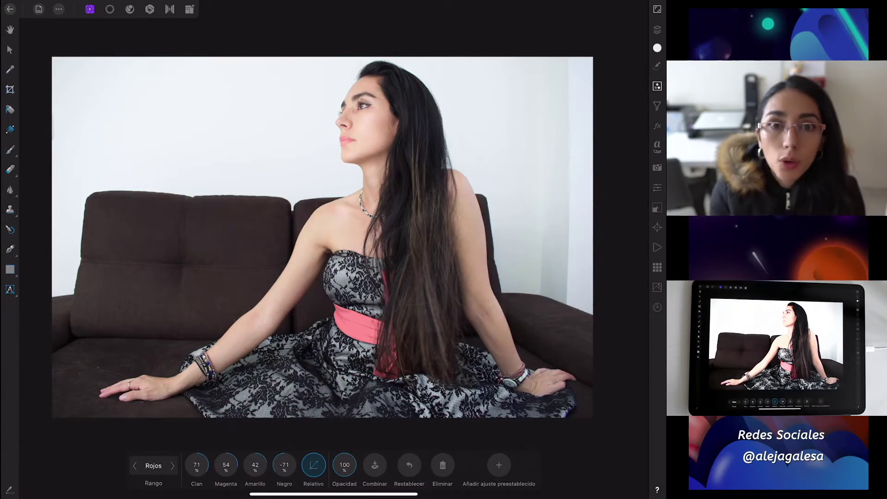
{"action": "left_click_drag", "start_coordinate": [284, 465], "coordinate": [291, 450]}
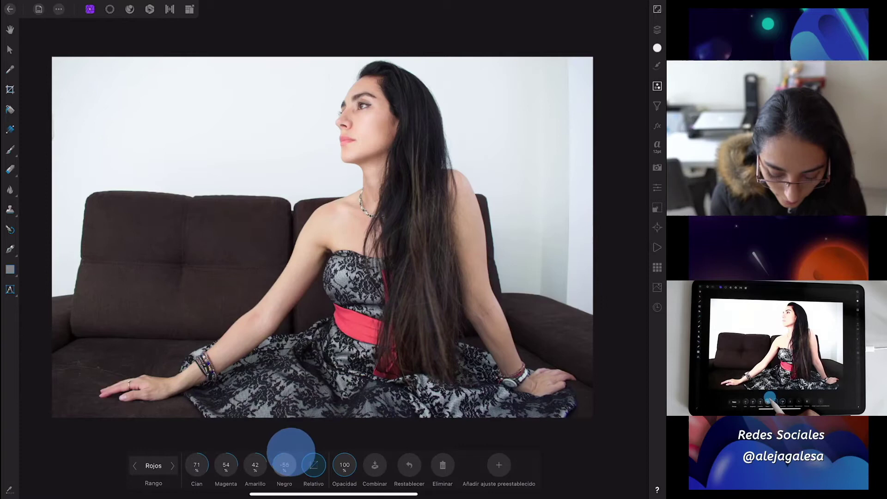
{"action": "left_click_drag", "start_coordinate": [258, 457], "coordinate": [267, 446]}
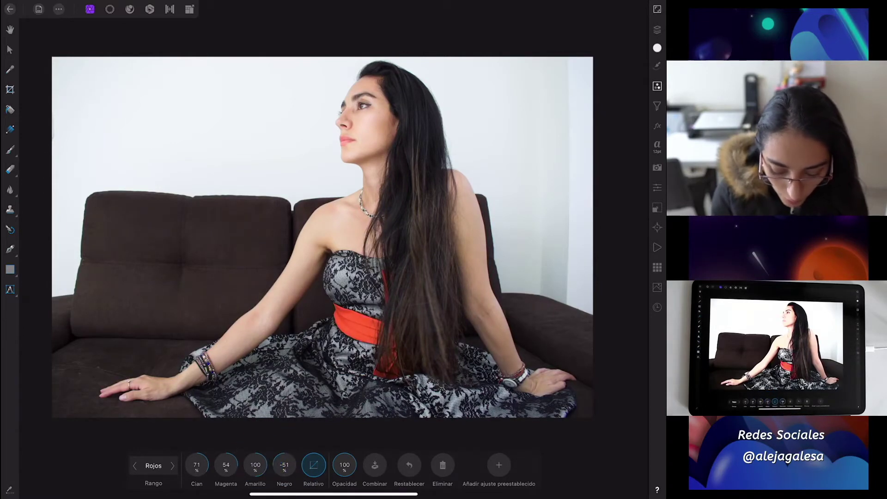
{"action": "left_click_drag", "start_coordinate": [197, 465], "coordinate": [224, 471]}
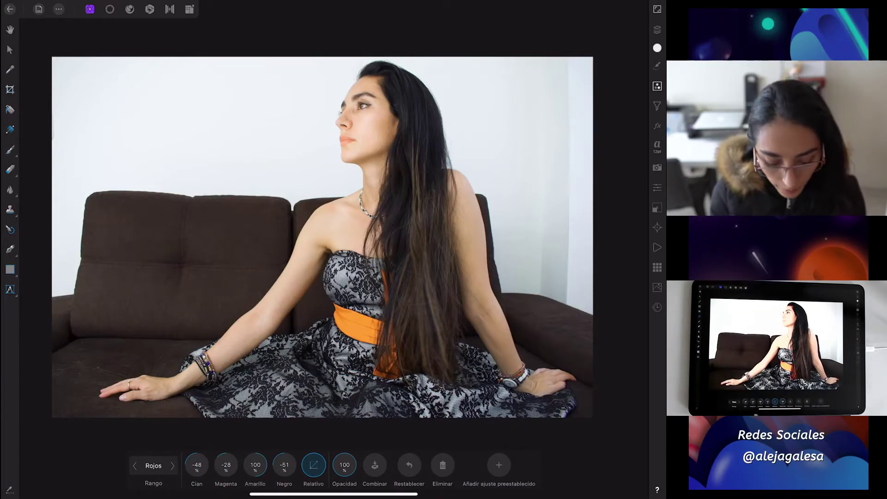
{"action": "left_click", "coordinate": [154, 465]}
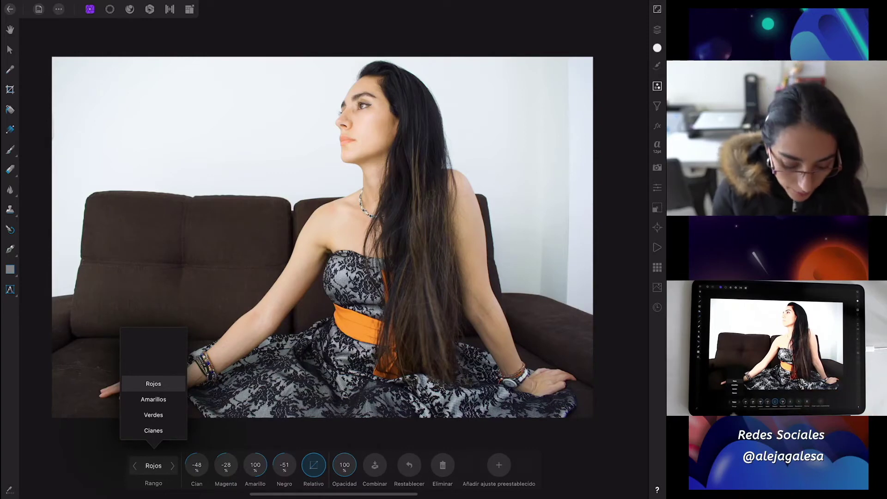
- Switch the Selective Color range to Blacks (Negros) and lower black and yellow there
{"action": "left_click_drag", "start_coordinate": [157, 416], "coordinate": [157, 355]}
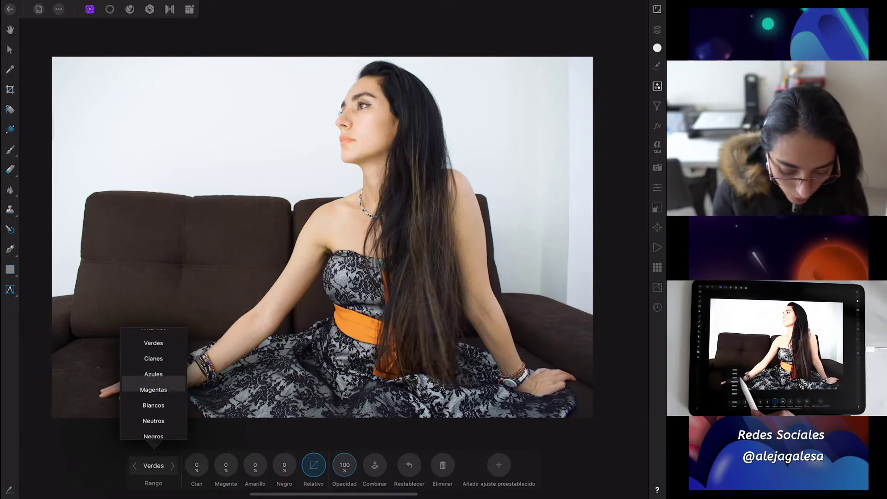
{"action": "left_click_drag", "start_coordinate": [168, 411], "coordinate": [168, 366]}
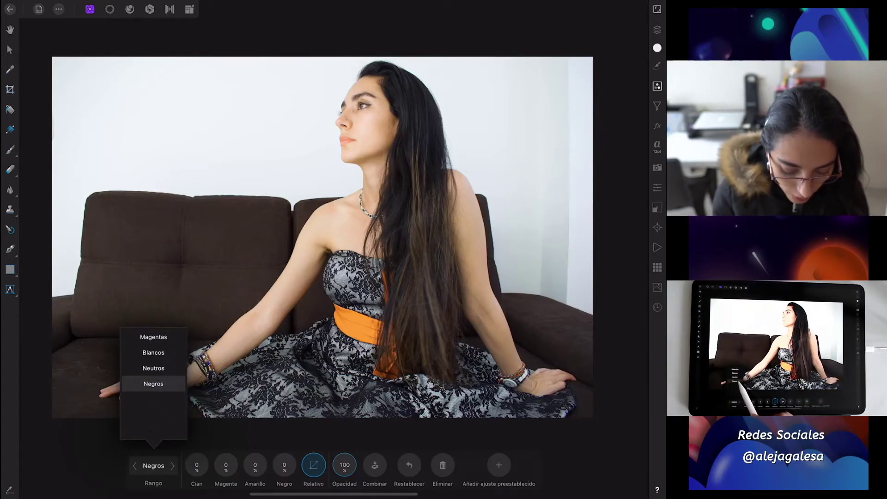
{"action": "left_click", "coordinate": [153, 384]}
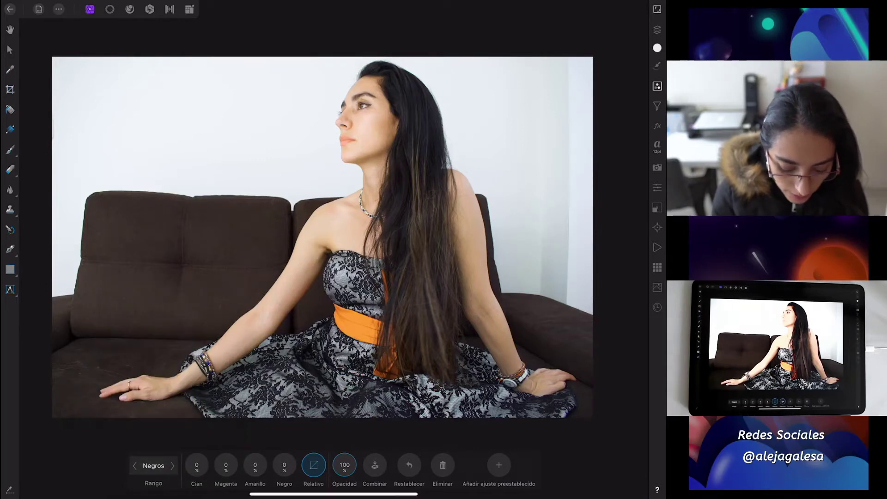
{"action": "left_click_drag", "start_coordinate": [284, 465], "coordinate": [245, 467]}
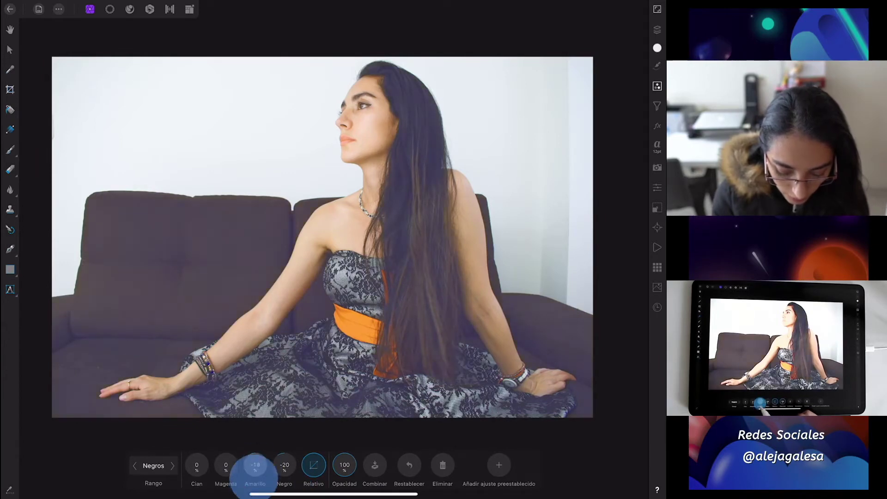
{"action": "left_click_drag", "start_coordinate": [255, 465], "coordinate": [245, 465]}
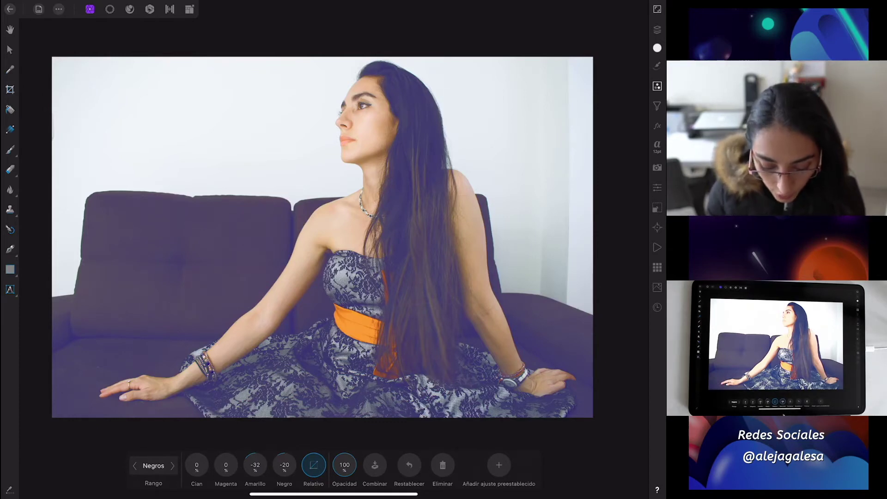
- Turn Relative off, retune yellow and black in the blacks, then delete the Selective Color adjustment
{"action": "left_click", "coordinate": [314, 466]}
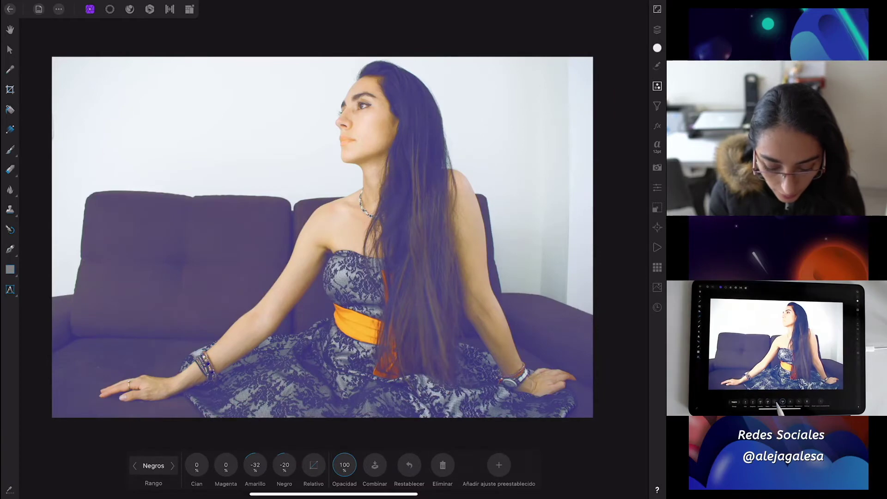
{"action": "left_click", "coordinate": [316, 468]}
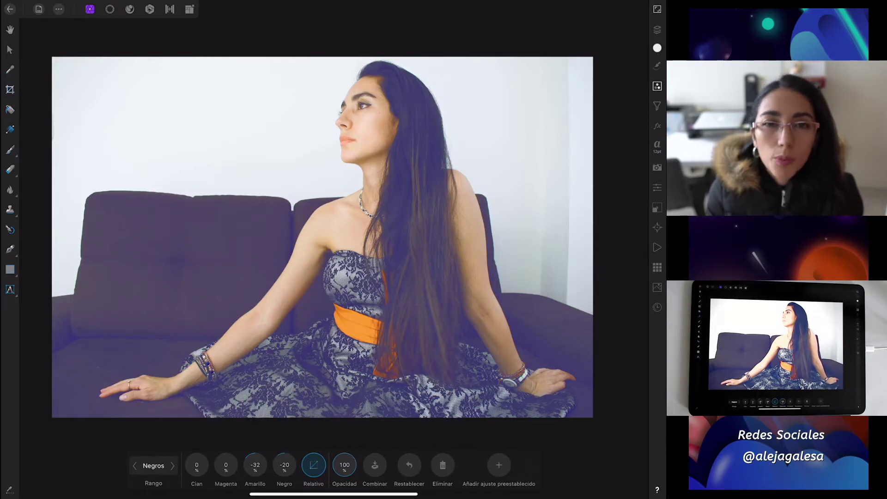
{"action": "left_click", "coordinate": [313, 465]}
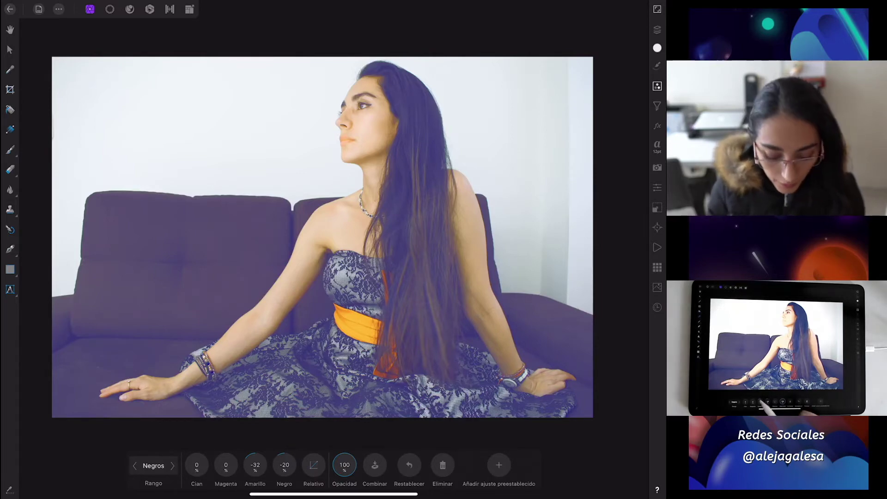
{"action": "left_click_drag", "start_coordinate": [255, 465], "coordinate": [252, 478]}
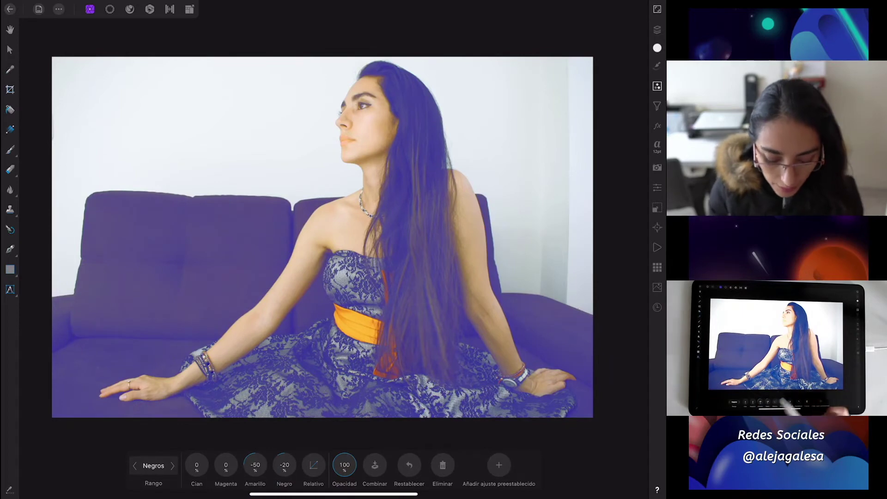
{"action": "left_click", "coordinate": [254, 465]}
{"action": "mouse_move", "coordinate": [265, 454]}
{"action": "left_mouse_down"}
{"action": "mouse_move", "coordinate": [271, 444]}
{"action": "mouse_move", "coordinate": [257, 459]}
{"action": "left_mouse_up"}
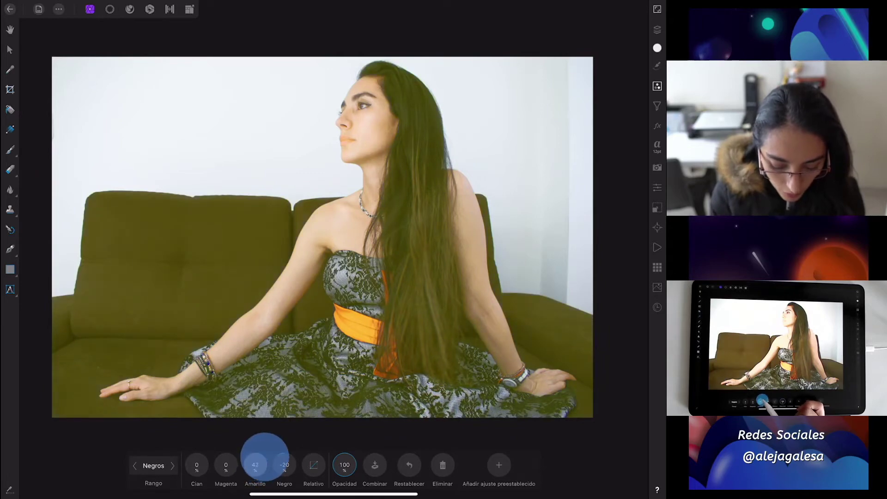
{"action": "left_click_drag", "start_coordinate": [285, 465], "coordinate": [287, 451]}
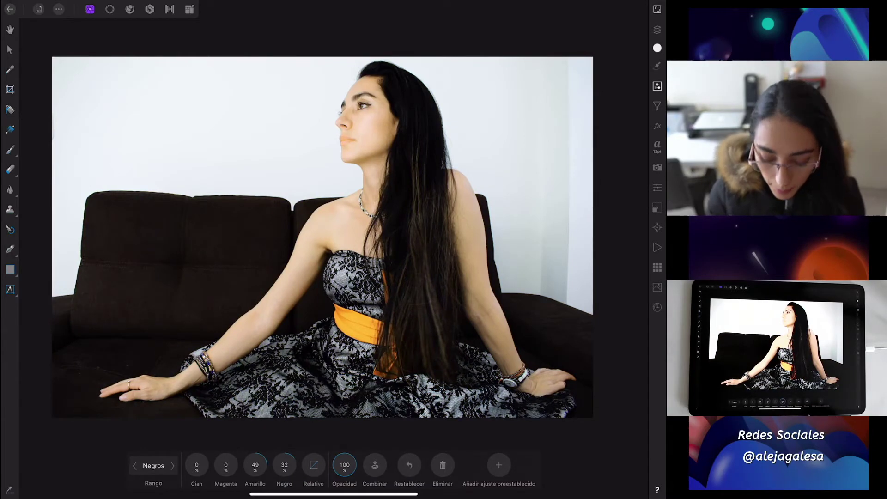
{"action": "left_click", "coordinate": [442, 464]}
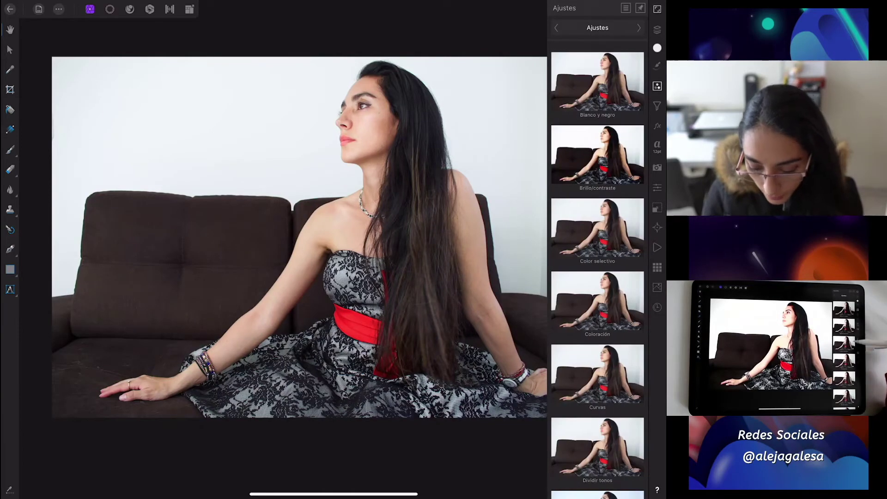
- Add a Recolor (Coloración) adjustment with hue 211.4 and saturation 38% for a muted blue tint
{"action": "left_click", "coordinate": [598, 303]}
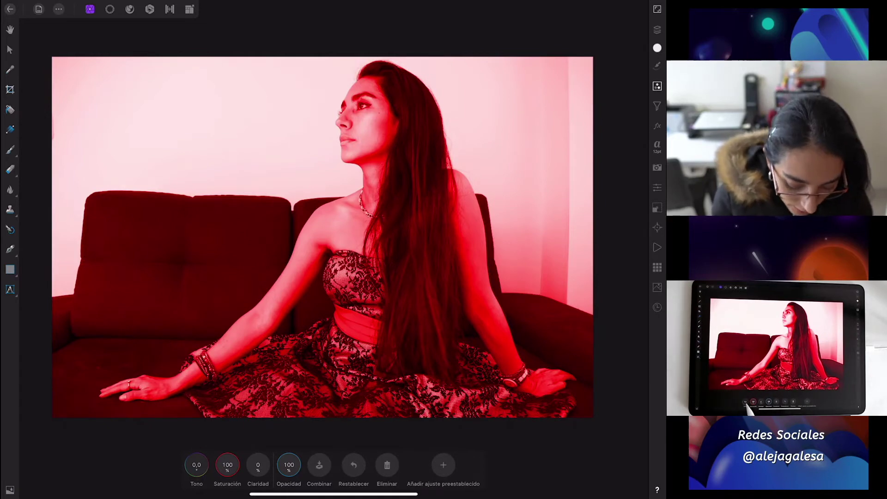
{"action": "mouse_move", "coordinate": [198, 468]}
{"action": "left_mouse_down"}
{"action": "mouse_move", "coordinate": [239, 411]}
{"action": "mouse_move", "coordinate": [333, 390]}
{"action": "left_mouse_up"}
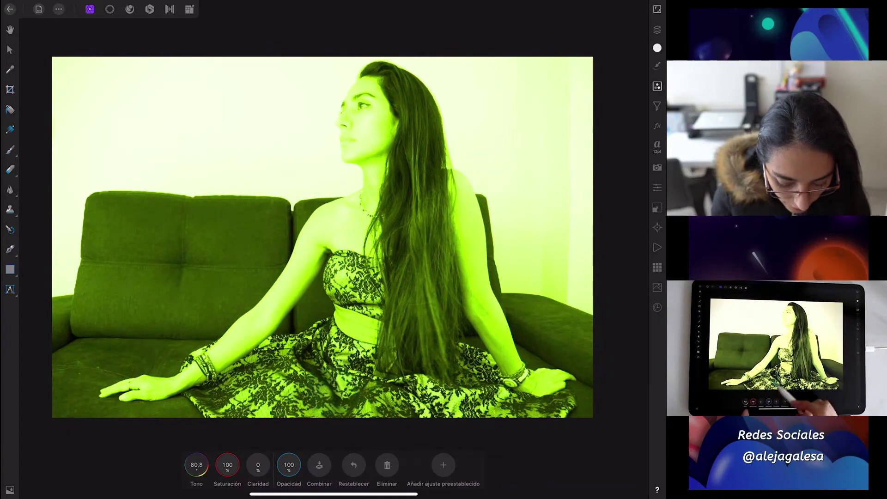
{"action": "mouse_move", "coordinate": [203, 457]}
{"action": "left_mouse_down"}
{"action": "mouse_move", "coordinate": [280, 418]}
{"action": "mouse_move", "coordinate": [215, 436]}
{"action": "mouse_move", "coordinate": [200, 463]}
{"action": "left_mouse_up"}
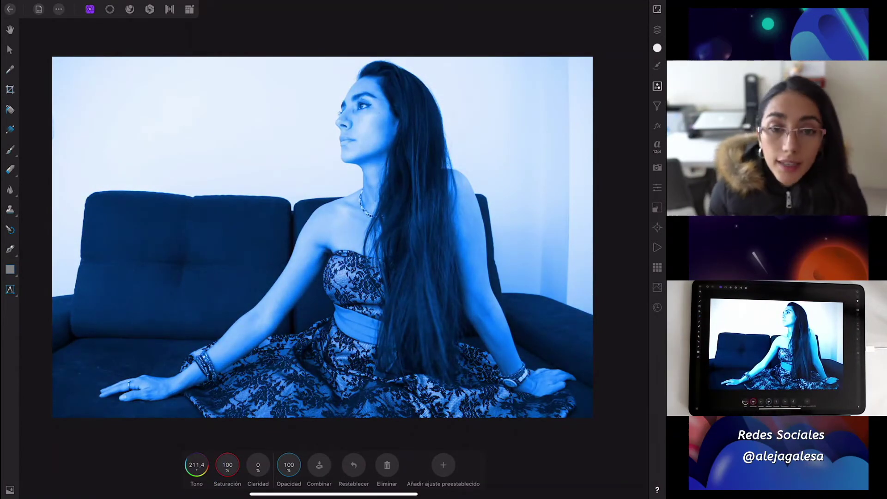
{"action": "mouse_move", "coordinate": [224, 474]}
{"action": "left_mouse_down"}
{"action": "mouse_move", "coordinate": [234, 448]}
{"action": "mouse_move", "coordinate": [228, 462]}
{"action": "left_mouse_up"}
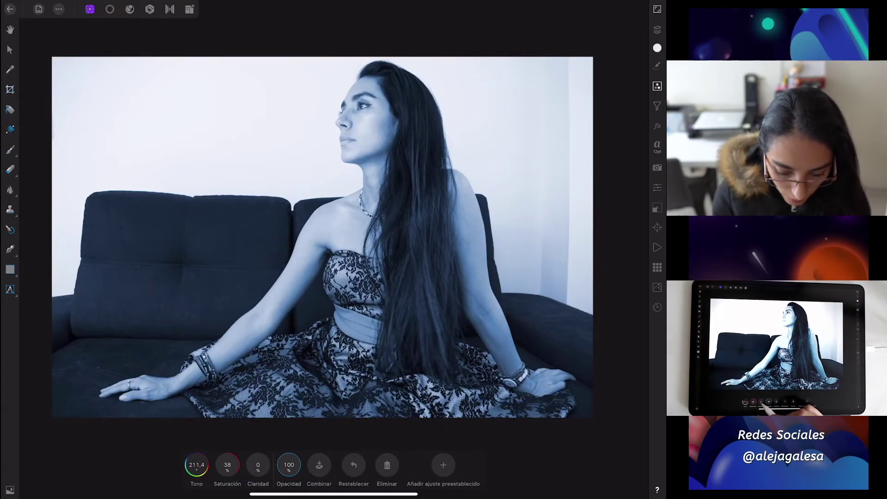
- Experiment with the Recolor lightness and saturation, then delete the Recolor adjustment
{"action": "mouse_move", "coordinate": [262, 463]}
{"action": "left_mouse_down"}
{"action": "mouse_move", "coordinate": [263, 449]}
{"action": "mouse_move", "coordinate": [286, 435]}
{"action": "left_mouse_up"}
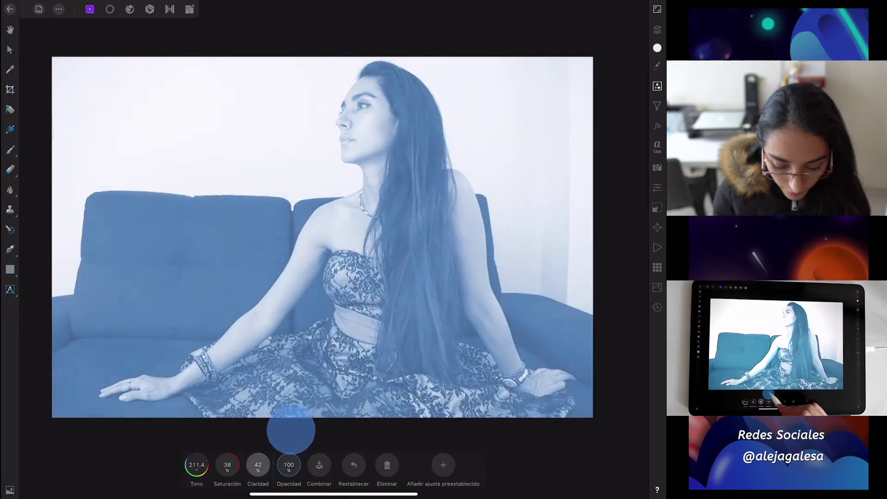
{"action": "left_click_drag", "start_coordinate": [257, 465], "coordinate": [258, 473]}
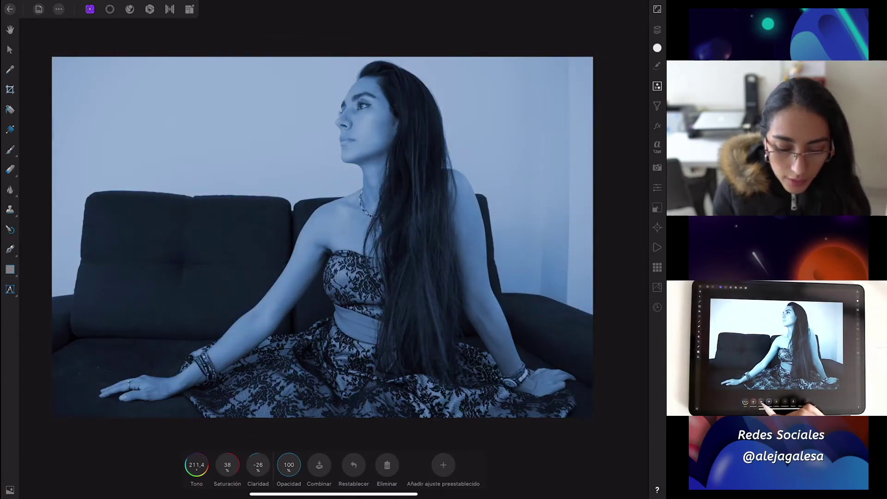
{"action": "left_click", "coordinate": [259, 472]}
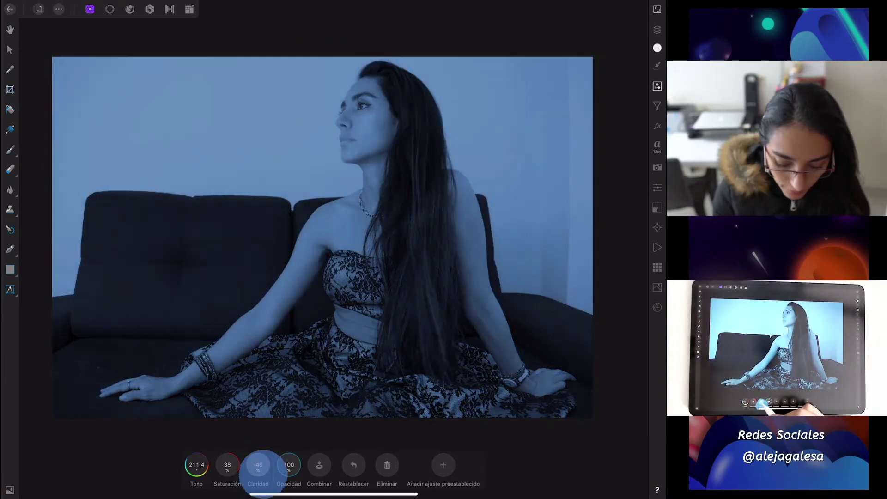
{"action": "left_click_drag", "start_coordinate": [260, 472], "coordinate": [281, 436]}
{"action": "mouse_move", "coordinate": [227, 465]}
{"action": "left_mouse_down"}
{"action": "mouse_move", "coordinate": [230, 478]}
{"action": "mouse_move", "coordinate": [229, 460]}
{"action": "left_mouse_up"}
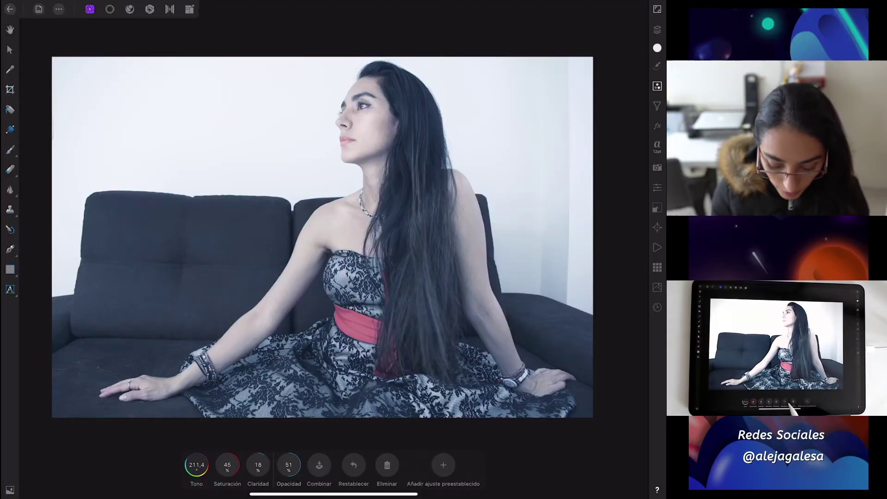
{"action": "left_click", "coordinate": [388, 465]}
{"action": "left_click", "coordinate": [657, 86]}
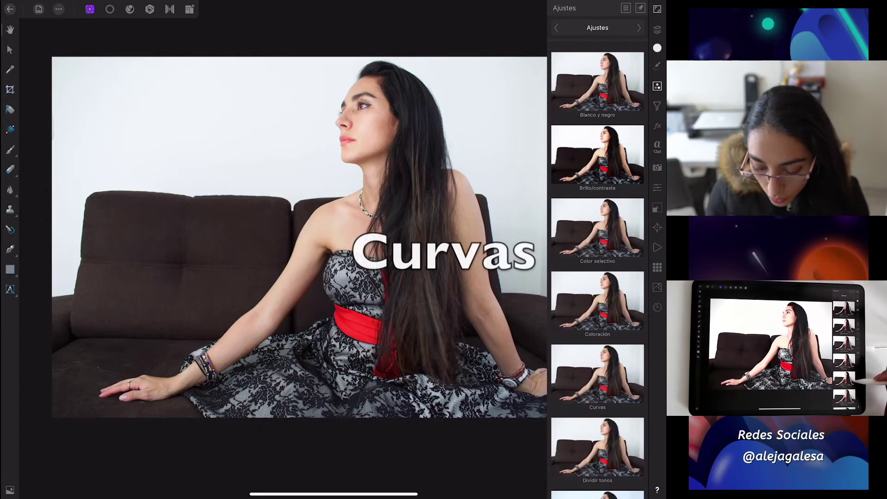
- Add a Curves adjustment and, after trying LAB, Gris and CMYK, keep the RGB colour space
{"action": "left_click", "coordinate": [598, 374]}
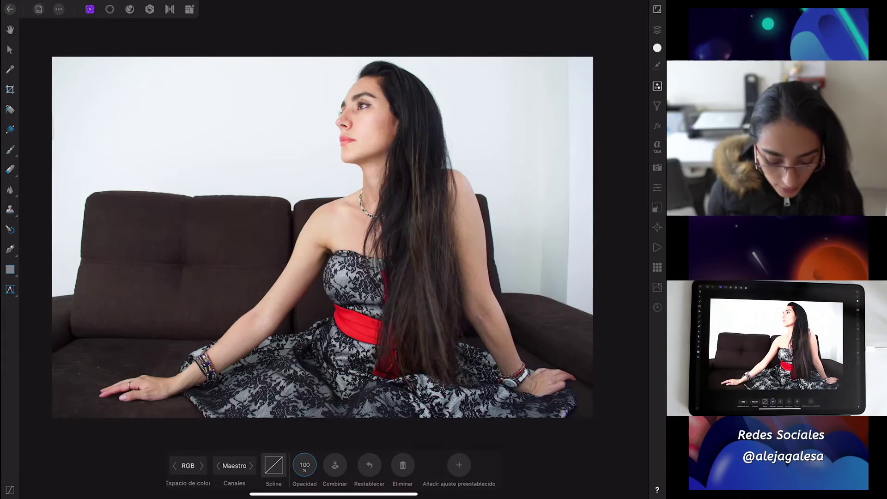
{"action": "left_click", "coordinate": [187, 465]}
{"action": "left_click", "coordinate": [202, 465]}
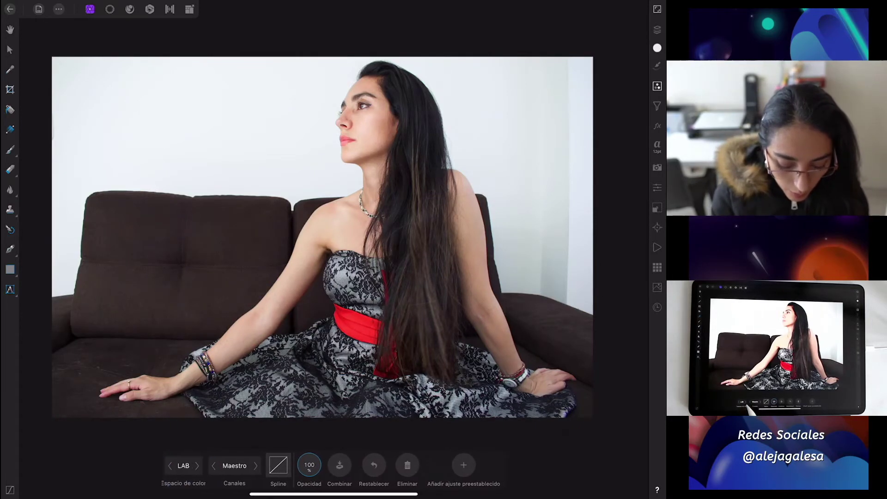
{"action": "left_click", "coordinate": [187, 465]}
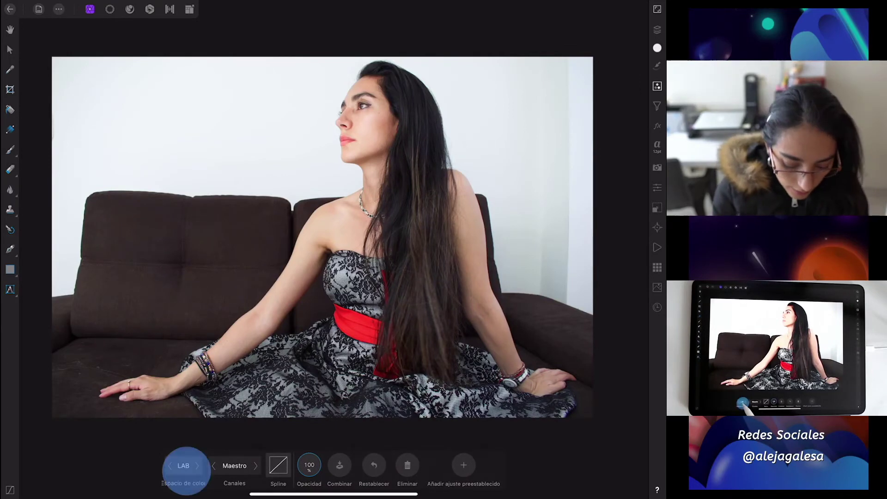
{"action": "left_click", "coordinate": [188, 399]}
{"action": "left_click", "coordinate": [186, 428]}
{"action": "left_click", "coordinate": [188, 430]}
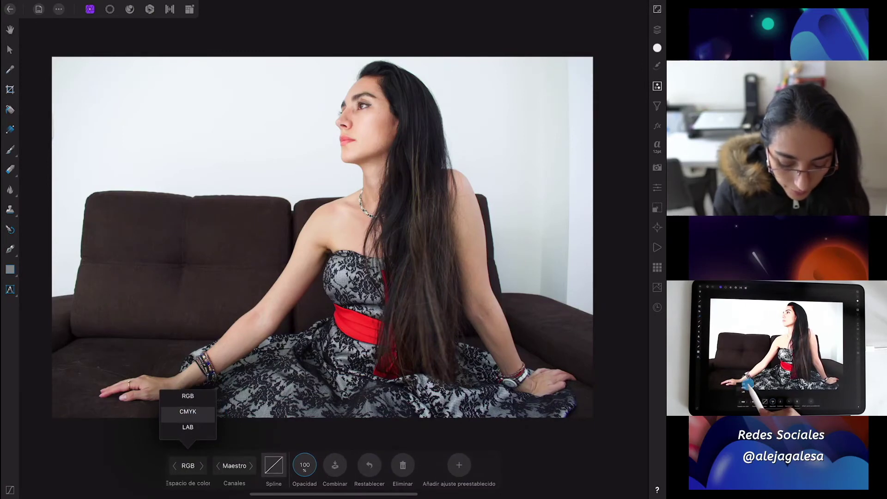
{"action": "left_click", "coordinate": [187, 430]}
{"action": "left_click", "coordinate": [183, 403]}
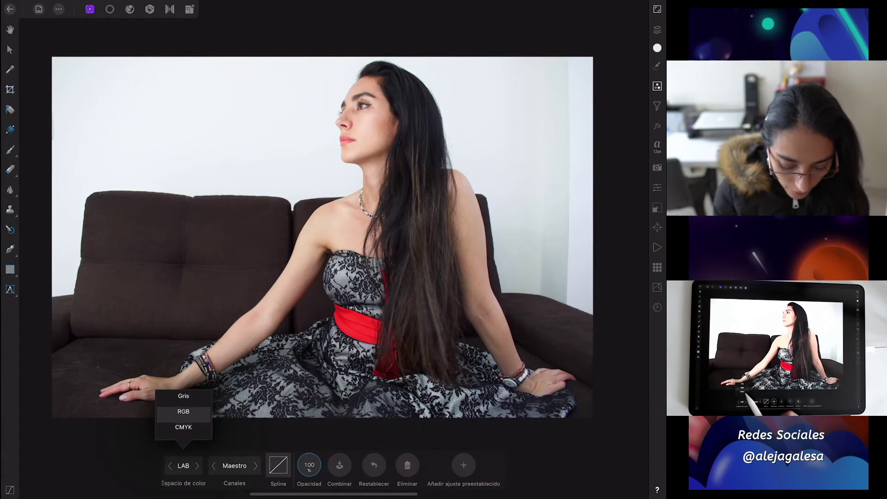
{"action": "left_click", "coordinate": [198, 434]}
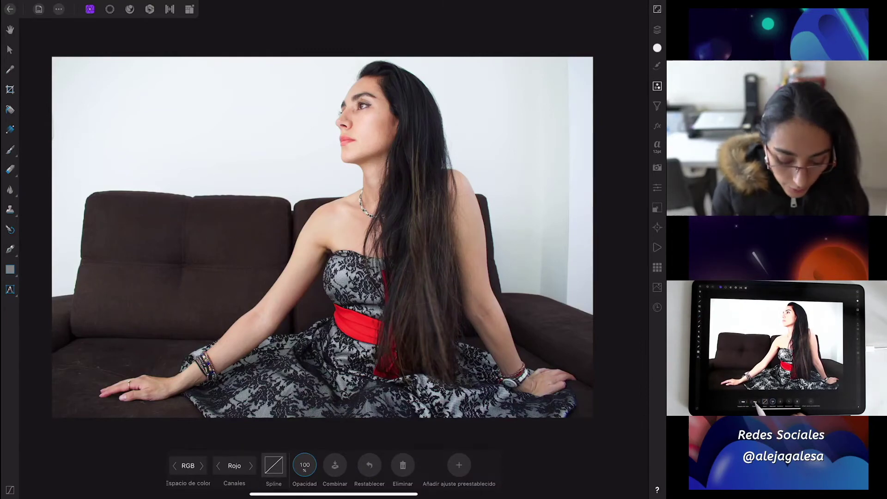
- Set the Curves channel to Master (Maestro) and open the Spline curve graph
{"action": "left_click", "coordinate": [234, 466]}
{"action": "left_click_drag", "start_coordinate": [251, 419], "coordinate": [254, 365]}
{"action": "left_click_drag", "start_coordinate": [236, 401], "coordinate": [235, 464]}
{"action": "left_click_drag", "start_coordinate": [236, 424], "coordinate": [237, 439]}
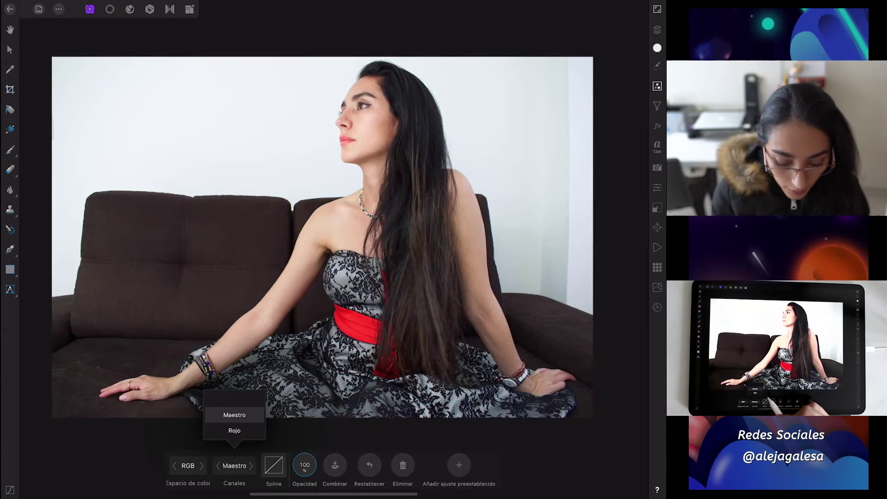
{"action": "left_click", "coordinate": [234, 415]}
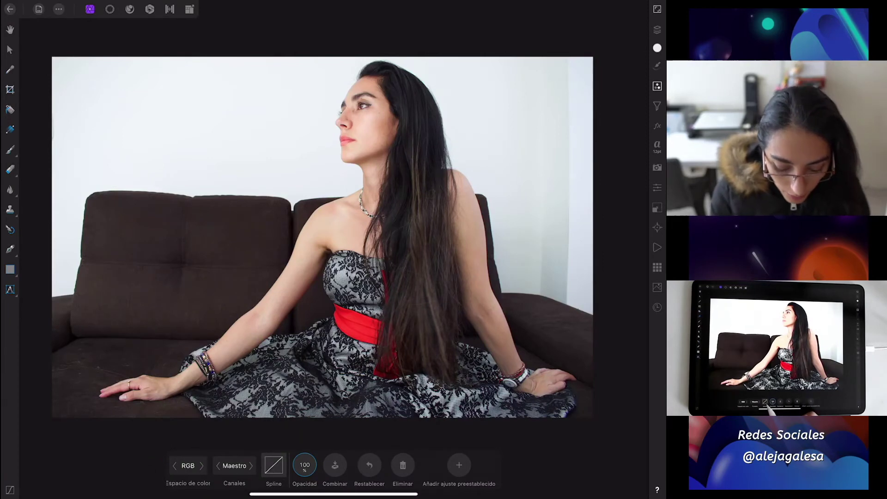
{"action": "left_click", "coordinate": [273, 464]}
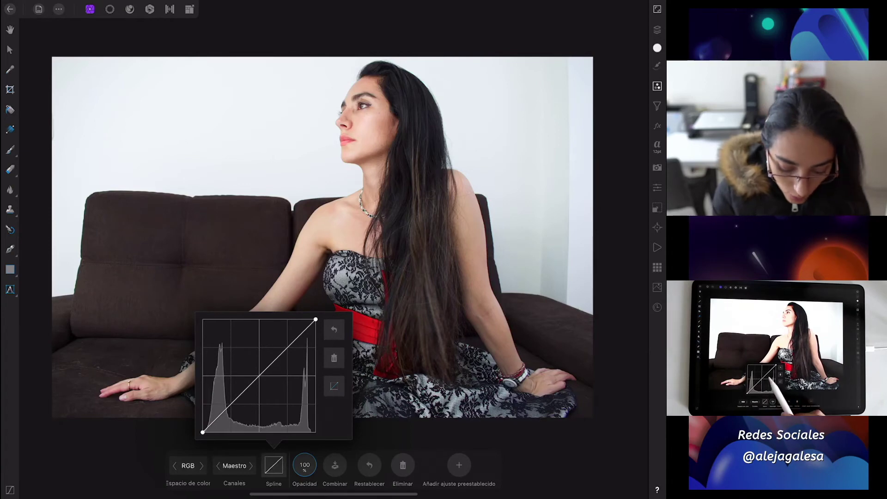
- Test brightening and darkening by dragging the midtone, highlight, white and black curve points
{"action": "left_click_drag", "start_coordinate": [258, 375], "coordinate": [245, 356]}
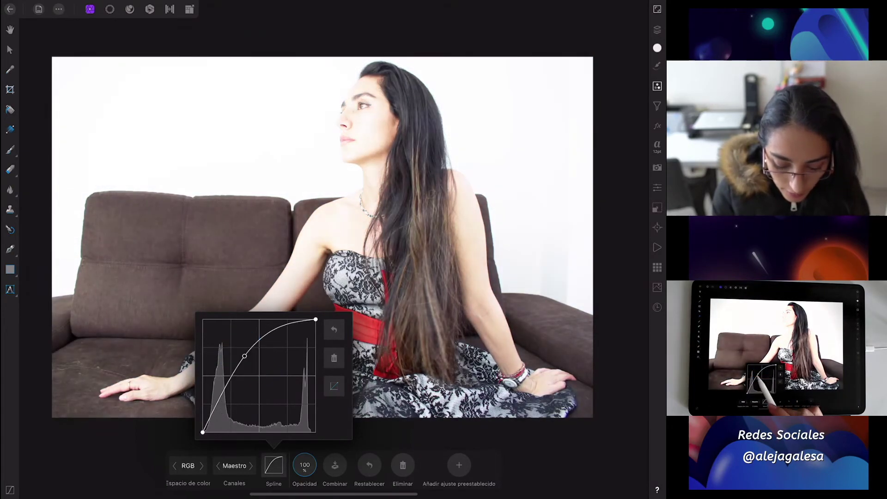
{"action": "left_click_drag", "start_coordinate": [244, 356], "coordinate": [275, 402]}
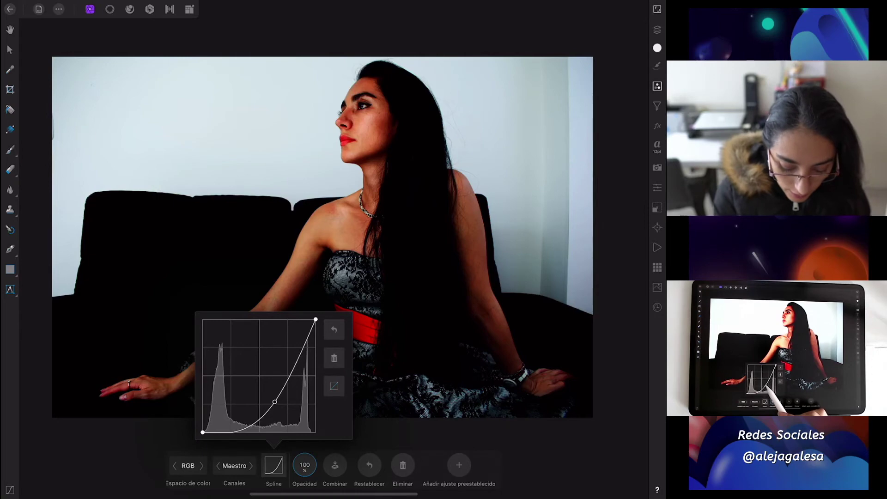
{"action": "left_click_drag", "start_coordinate": [275, 402], "coordinate": [259, 376]}
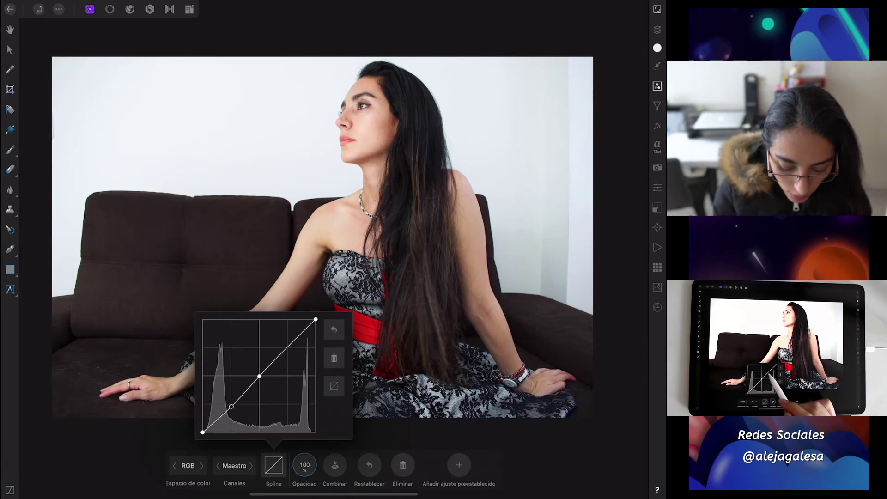
{"action": "left_click_drag", "start_coordinate": [284, 351], "coordinate": [275, 341]}
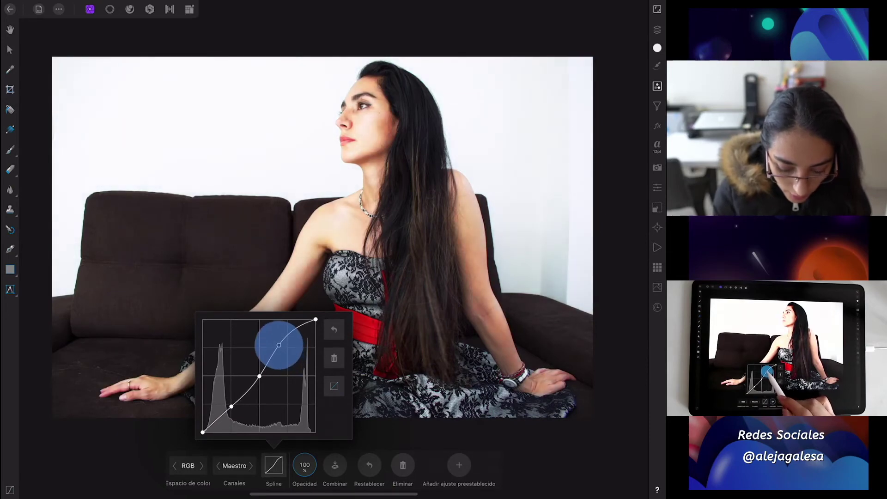
{"action": "left_click_drag", "start_coordinate": [274, 345], "coordinate": [276, 347]}
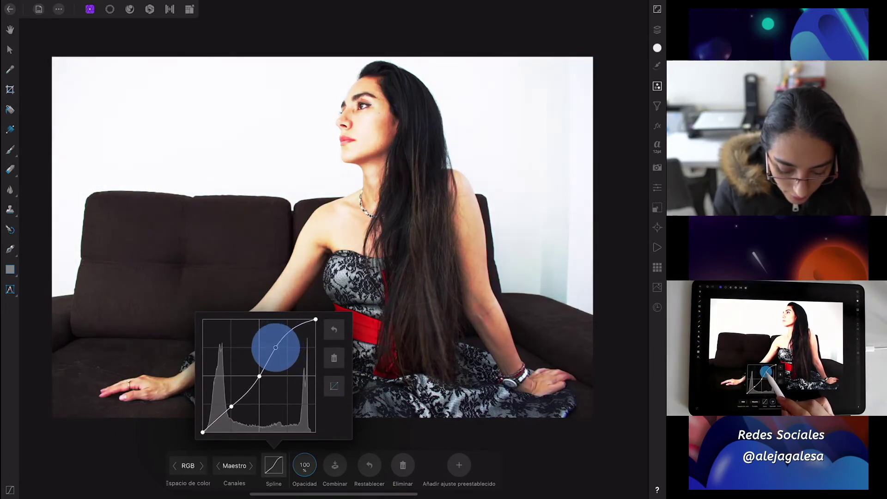
{"action": "left_click_drag", "start_coordinate": [231, 407], "coordinate": [242, 408]}
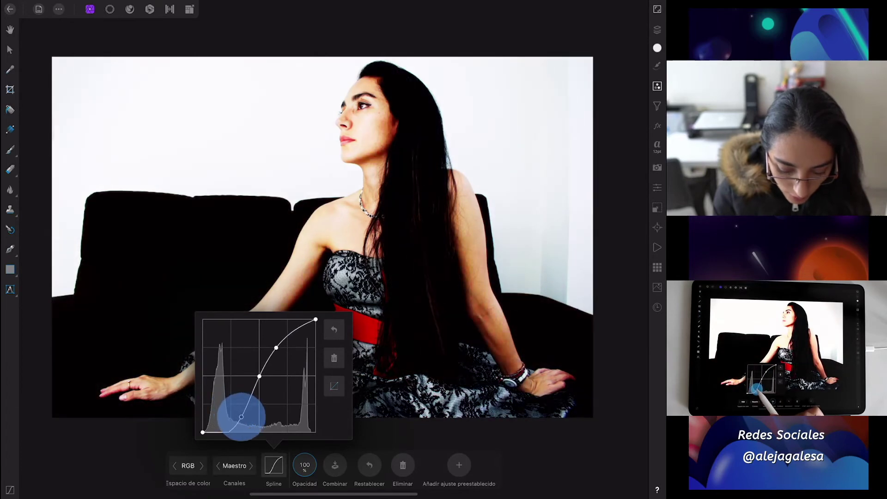
{"action": "left_click_drag", "start_coordinate": [276, 347], "coordinate": [275, 351]}
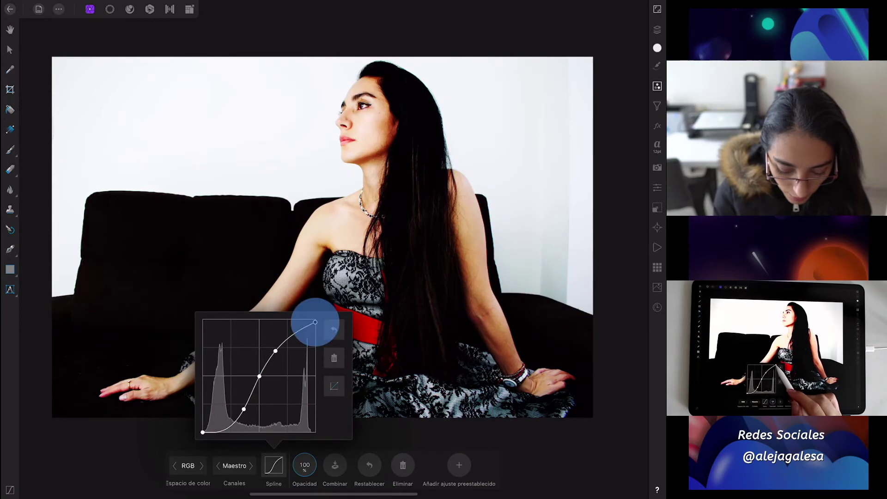
{"action": "left_click_drag", "start_coordinate": [315, 319], "coordinate": [314, 331]}
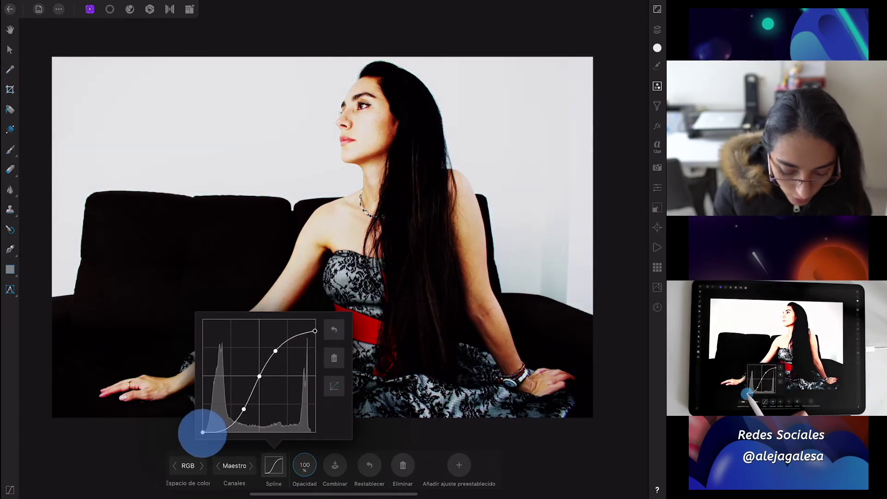
{"action": "left_click_drag", "start_coordinate": [203, 432], "coordinate": [203, 421]}
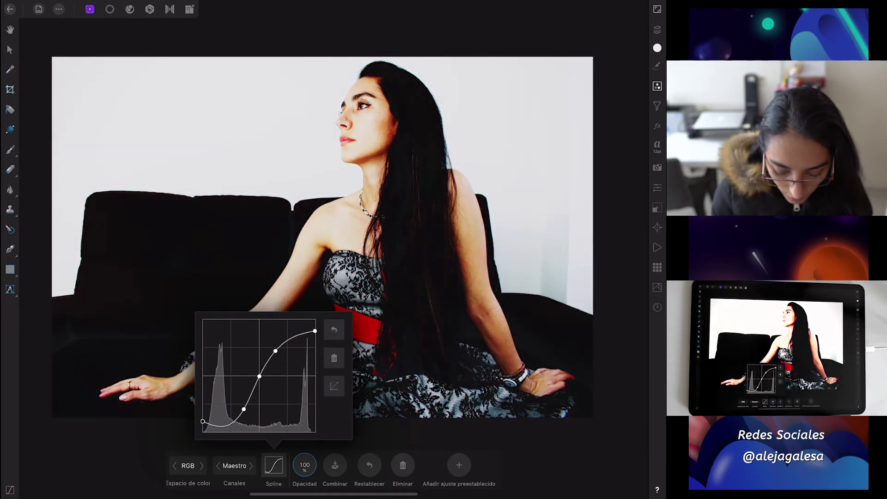
- Remove the curve points, reset the curve, and compare linear versus spline segments
{"action": "left_click_drag", "start_coordinate": [275, 351], "coordinate": [276, 354]}
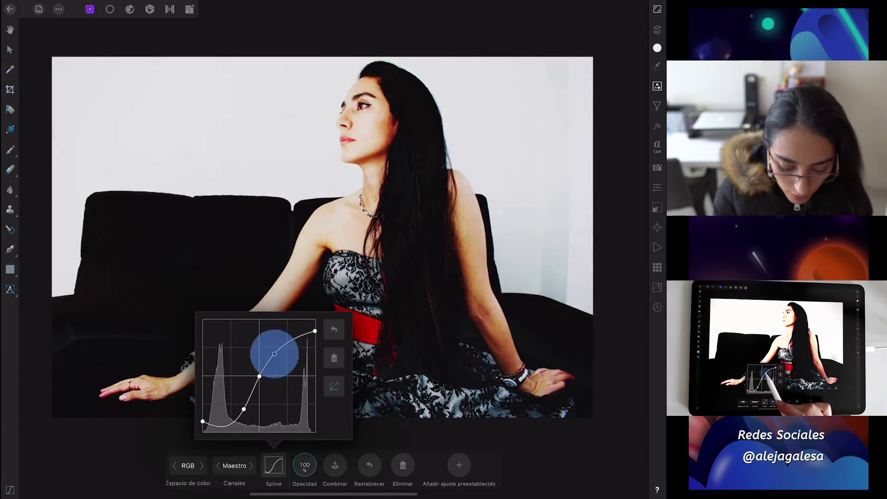
{"action": "left_click", "coordinate": [334, 359]}
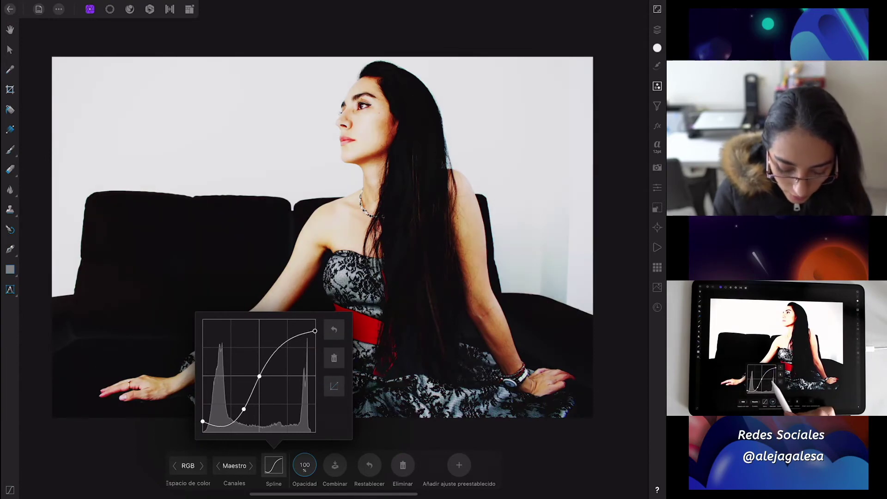
{"action": "left_click", "coordinate": [369, 465]}
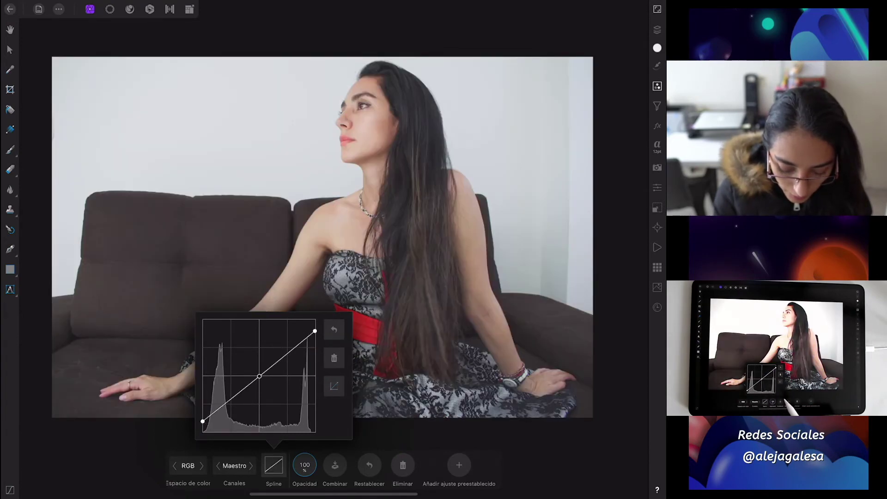
{"action": "left_click_drag", "start_coordinate": [259, 376], "coordinate": [269, 395]}
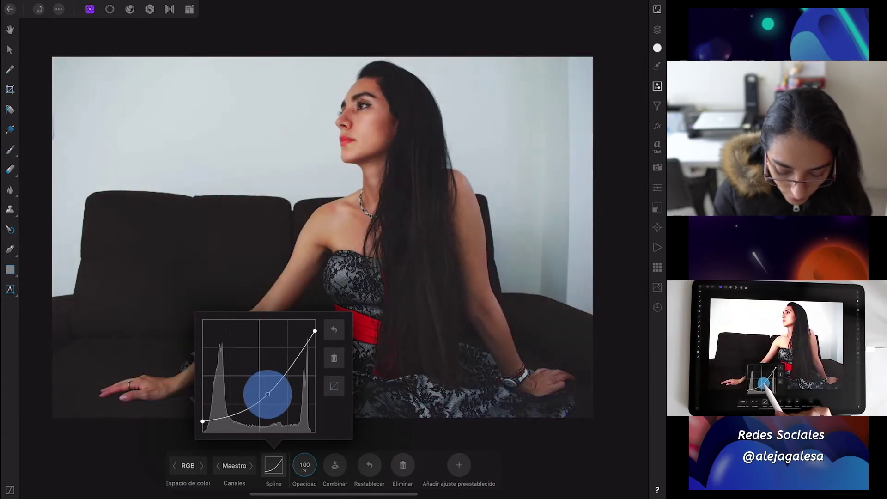
{"action": "left_click", "coordinate": [334, 386]}
{"action": "left_click", "coordinate": [334, 386]}
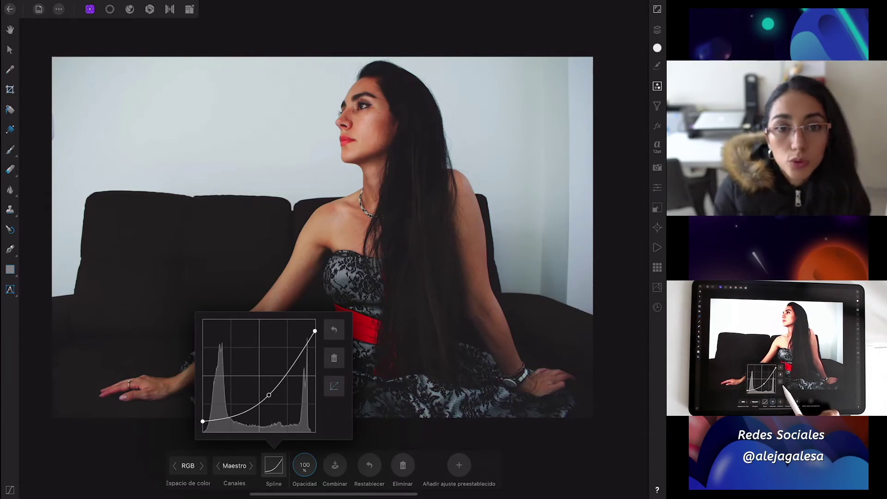
- Try further midpoint tweaks, reset the curve to a straight diagonal, and close the Curves settings
{"action": "left_click_drag", "start_coordinate": [269, 395], "coordinate": [287, 405]}
{"action": "left_click", "coordinate": [334, 385]}
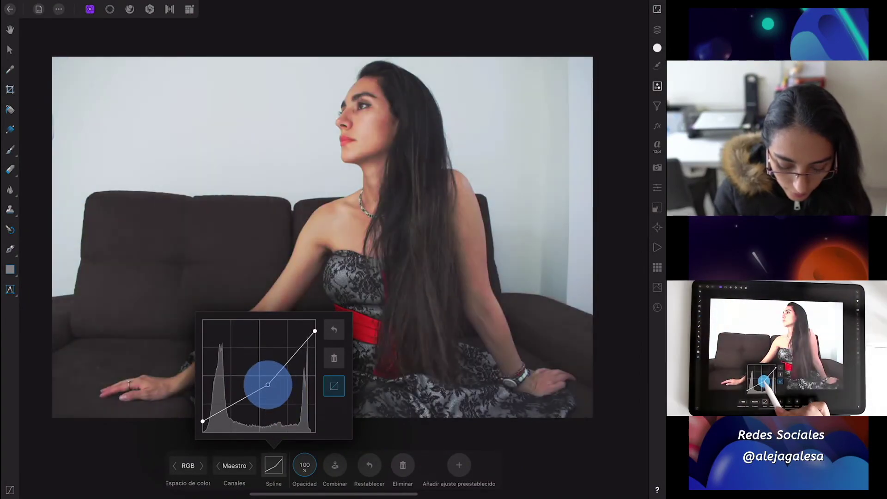
{"action": "left_click_drag", "start_coordinate": [288, 405], "coordinate": [267, 386]}
{"action": "left_click", "coordinate": [334, 386]}
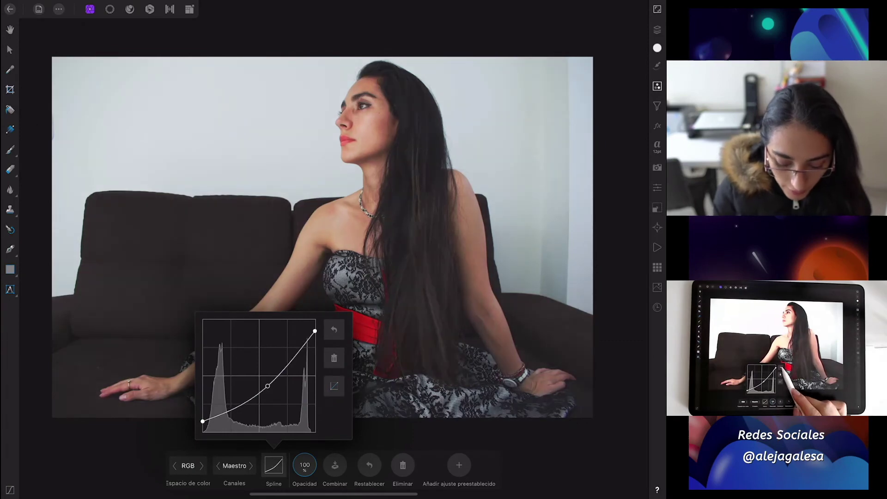
{"action": "left_click", "coordinate": [334, 329]}
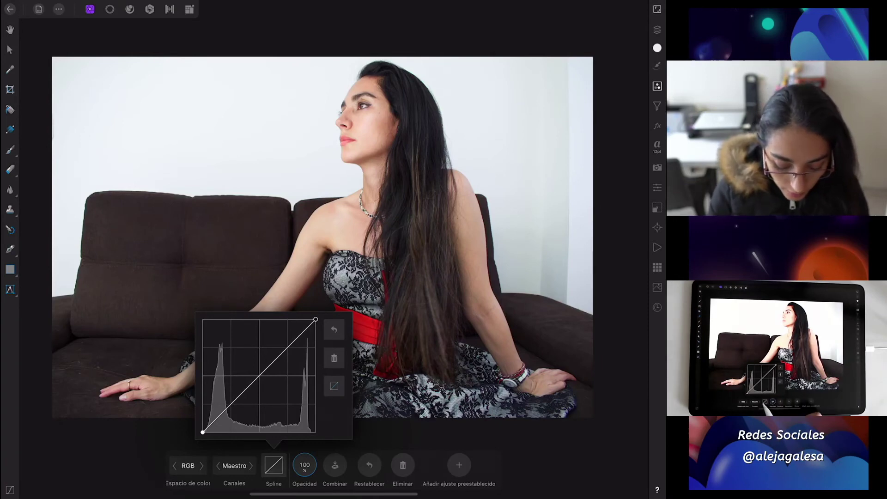
{"action": "left_click", "coordinate": [218, 465]}
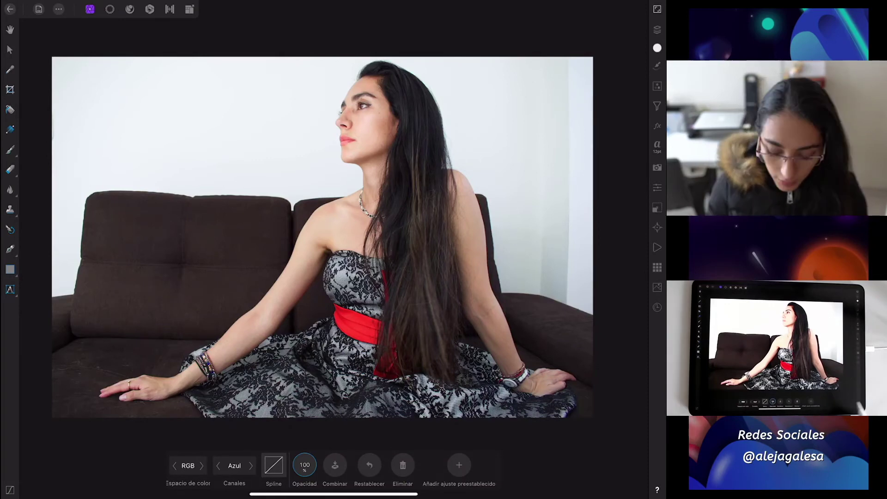
{"action": "key", "text": "Escape"}
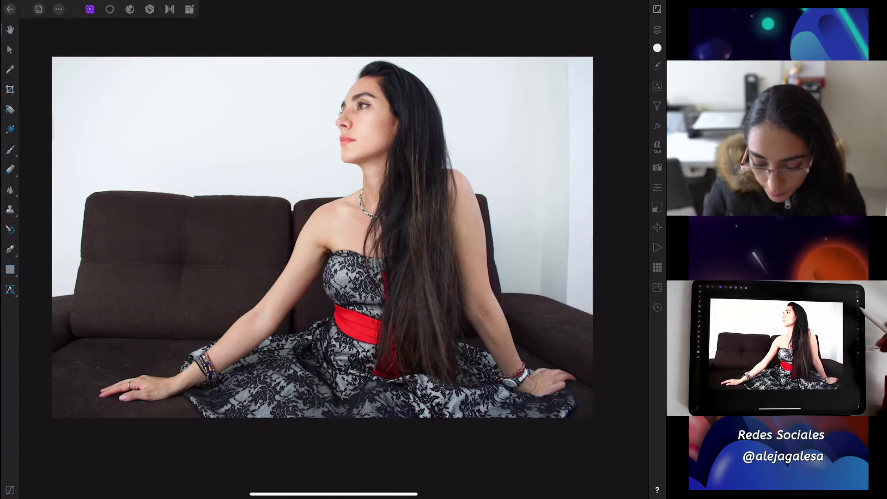
- Add a Split Toning (Dividir tonos) adjustment and set its highlight hue to 204.6
{"action": "left_click", "coordinate": [657, 86]}
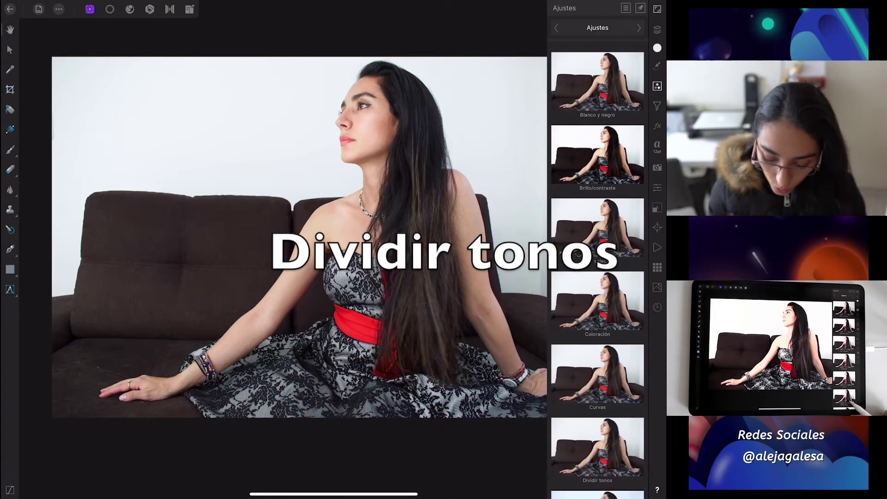
{"action": "left_click", "coordinate": [597, 447]}
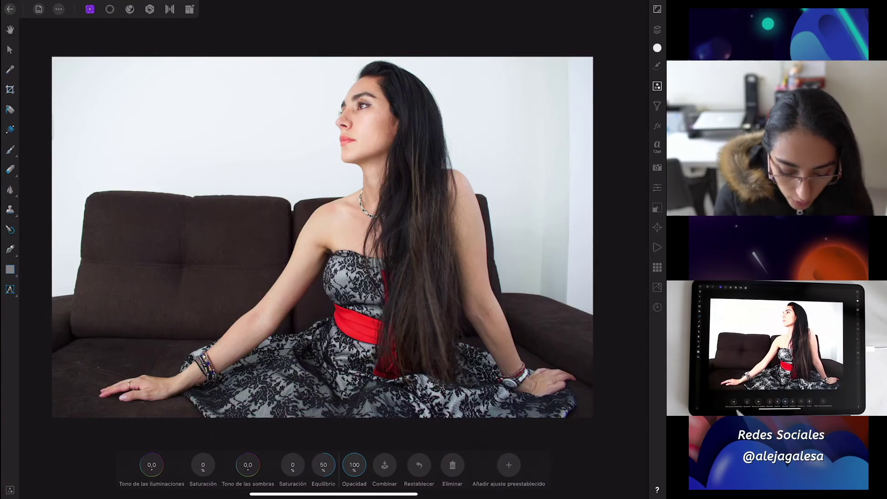
{"action": "mouse_move", "coordinate": [151, 464]}
{"action": "left_mouse_down"}
{"action": "mouse_move", "coordinate": [159, 445]}
{"action": "mouse_move", "coordinate": [152, 465]}
{"action": "left_mouse_up"}
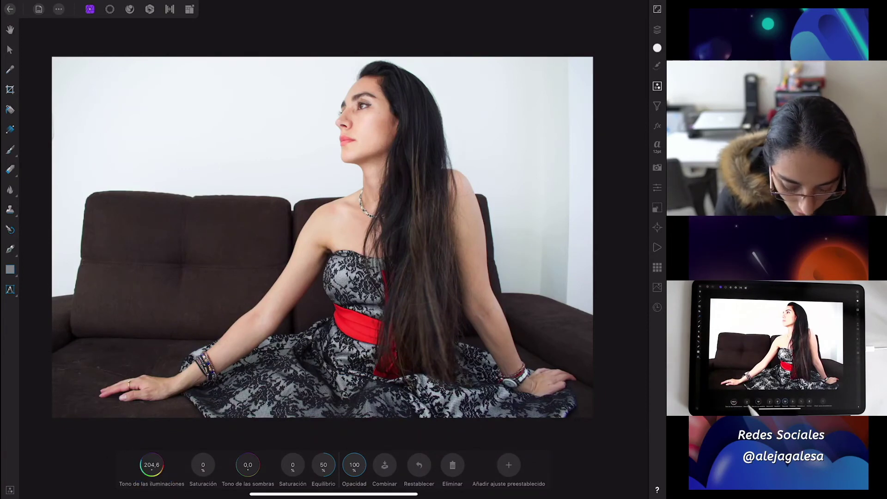
- Set highlight saturation 33%, shadow hue 11.5 and shadow saturation 14%, trying balance extremes 0 and 100
{"action": "mouse_move", "coordinate": [206, 465]}
{"action": "left_mouse_down"}
{"action": "mouse_move", "coordinate": [214, 452]}
{"action": "mouse_move", "coordinate": [203, 459]}
{"action": "left_mouse_up"}
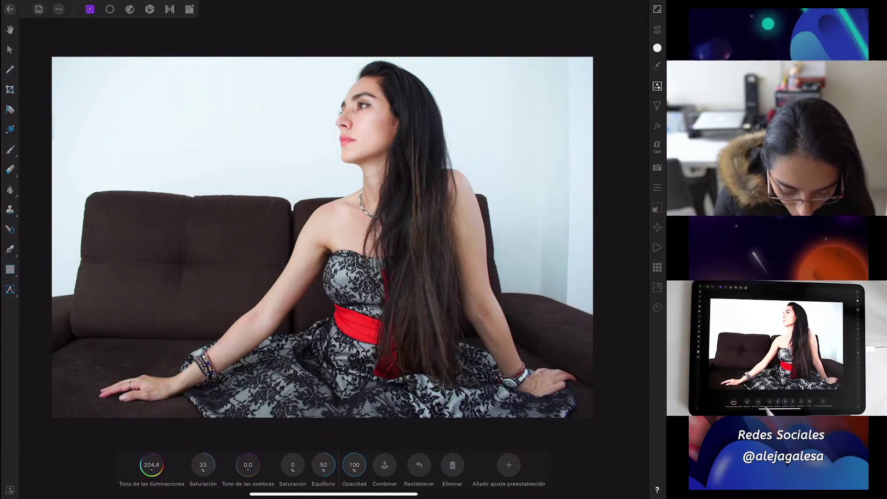
{"action": "mouse_move", "coordinate": [245, 462]}
{"action": "left_mouse_down"}
{"action": "mouse_move", "coordinate": [265, 437]}
{"action": "mouse_move", "coordinate": [247, 460]}
{"action": "mouse_move", "coordinate": [296, 454]}
{"action": "left_mouse_up"}
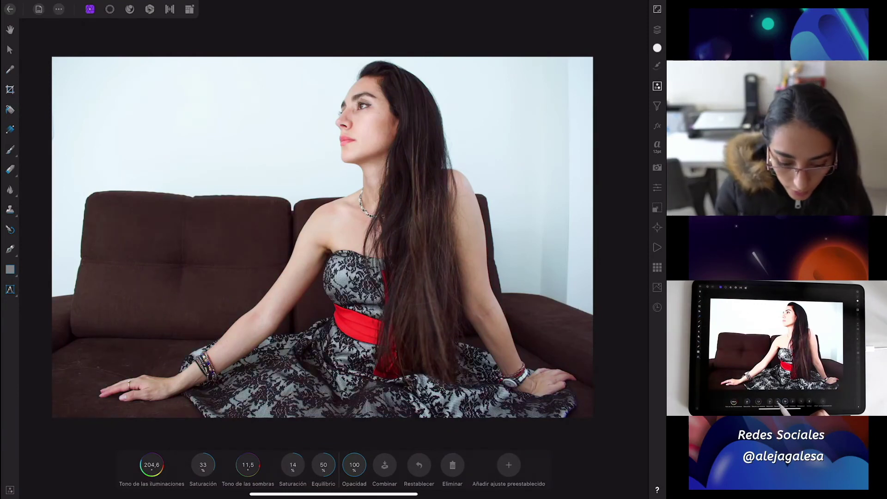
{"action": "left_click_drag", "start_coordinate": [325, 474], "coordinate": [324, 469]}
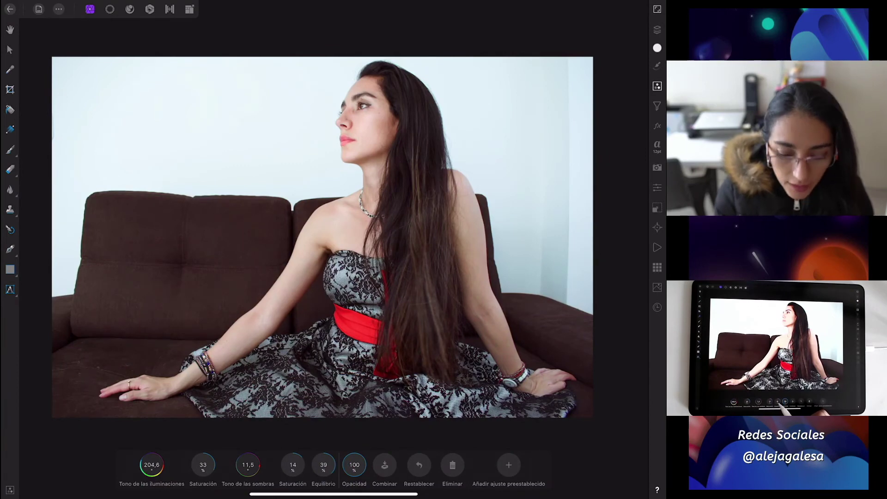
{"action": "left_click_drag", "start_coordinate": [324, 467], "coordinate": [324, 474]}
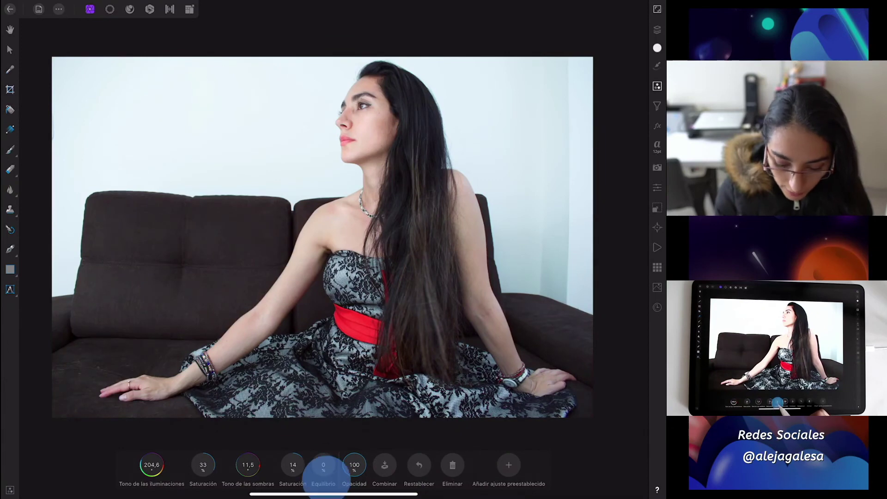
{"action": "left_click_drag", "start_coordinate": [323, 467], "coordinate": [321, 474]}
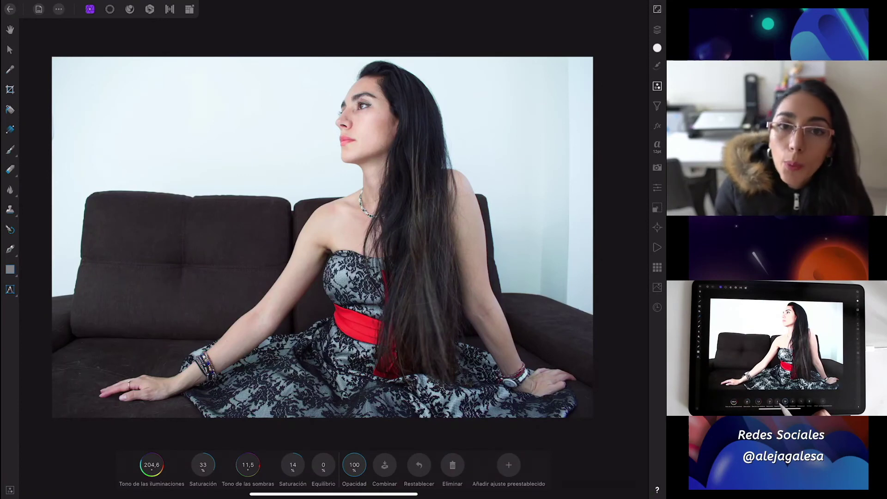
{"action": "left_click_drag", "start_coordinate": [324, 465], "coordinate": [323, 461]}
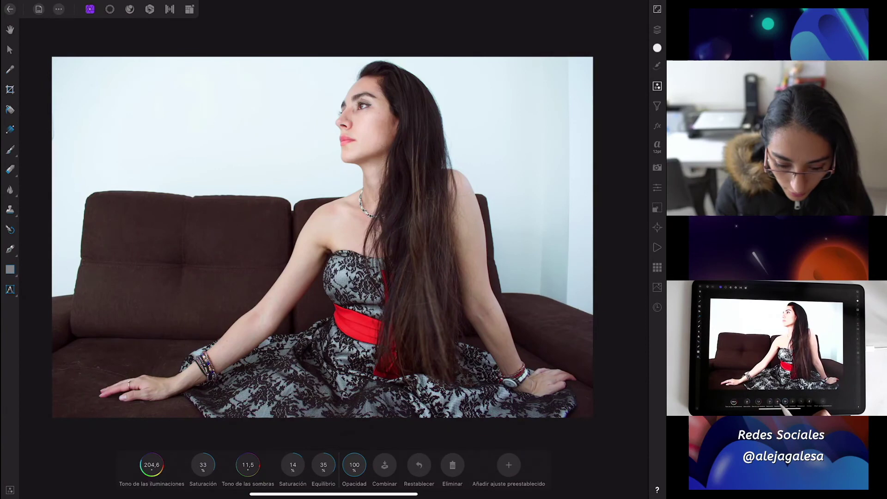
{"action": "mouse_move", "coordinate": [324, 465]}
{"action": "left_mouse_down"}
{"action": "mouse_move", "coordinate": [333, 448]}
{"action": "mouse_move", "coordinate": [323, 459]}
{"action": "left_mouse_up"}
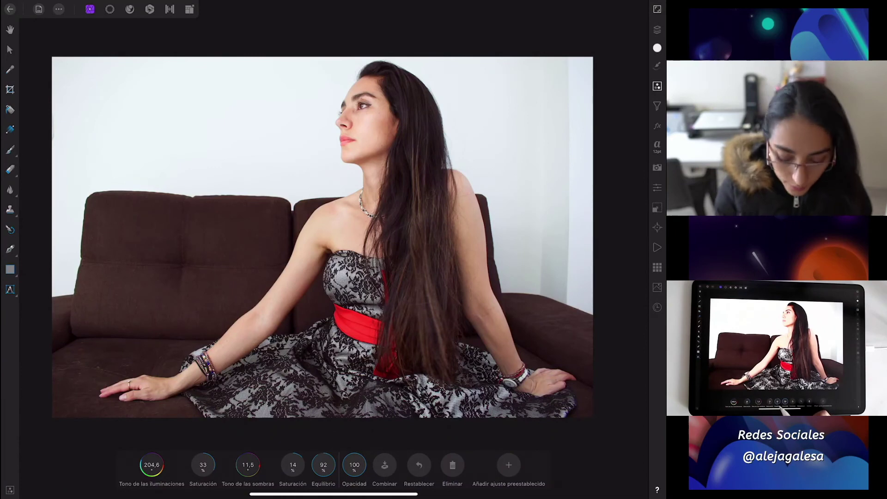
{"action": "left_click_drag", "start_coordinate": [325, 466], "coordinate": [327, 461]}
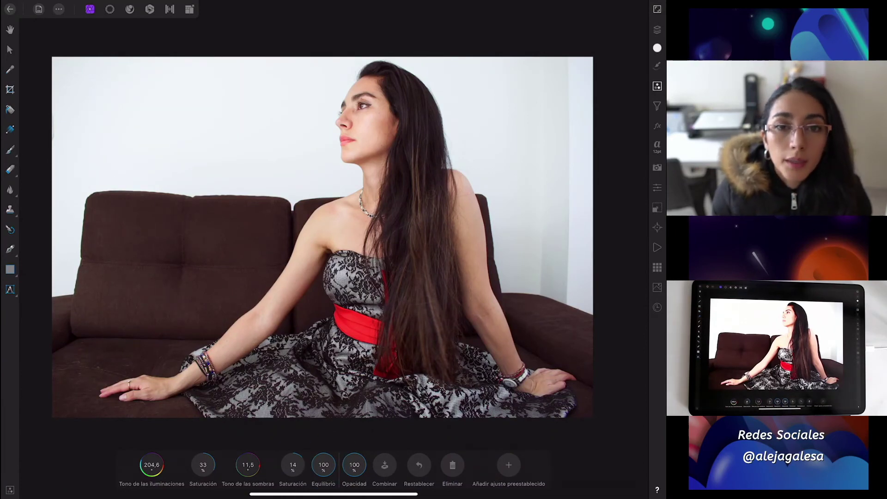
- Enter a split toning Balance of 50 on the keypad and apply the adjustment
{"action": "left_click", "coordinate": [323, 464]}
{"action": "left_click", "coordinate": [291, 368]}
{"action": "left_click", "coordinate": [269, 411]}
{"action": "left_click", "coordinate": [324, 430]}
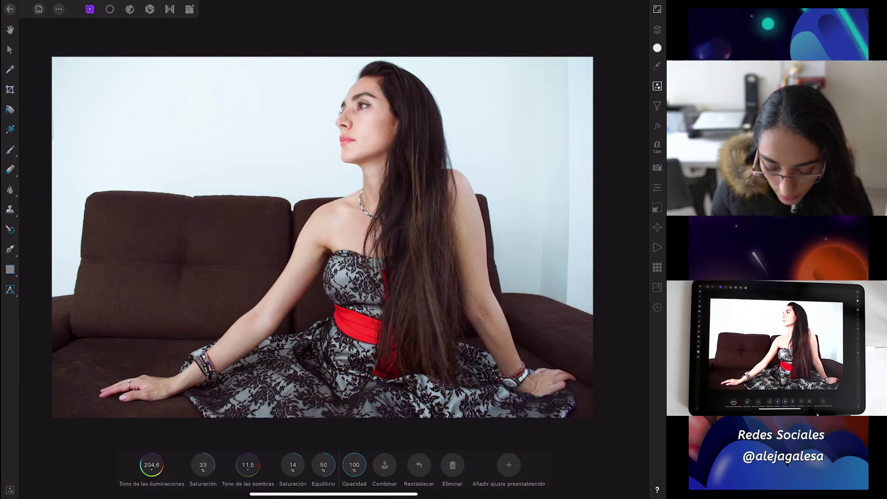
{"action": "left_click", "coordinate": [452, 465]}
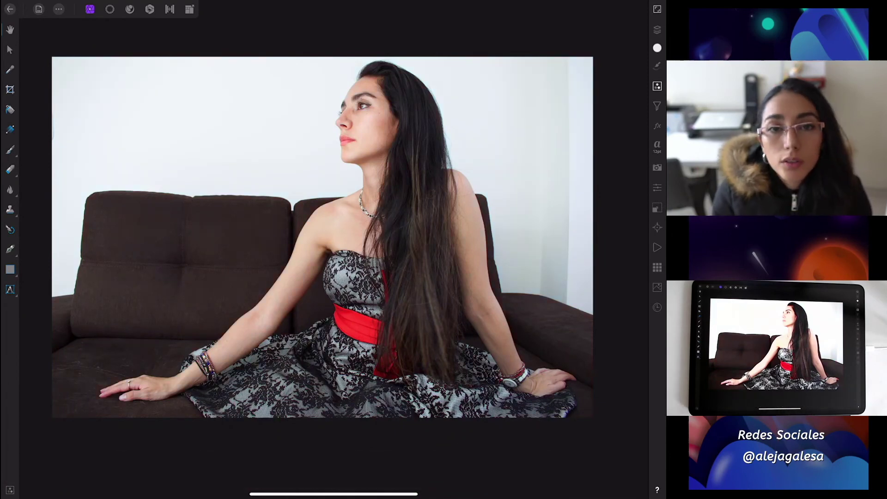
- Add a White Balance (Equilibrio de blancos) adjustment at its neutral 0% settings
{"action": "left_click", "coordinate": [656, 87]}
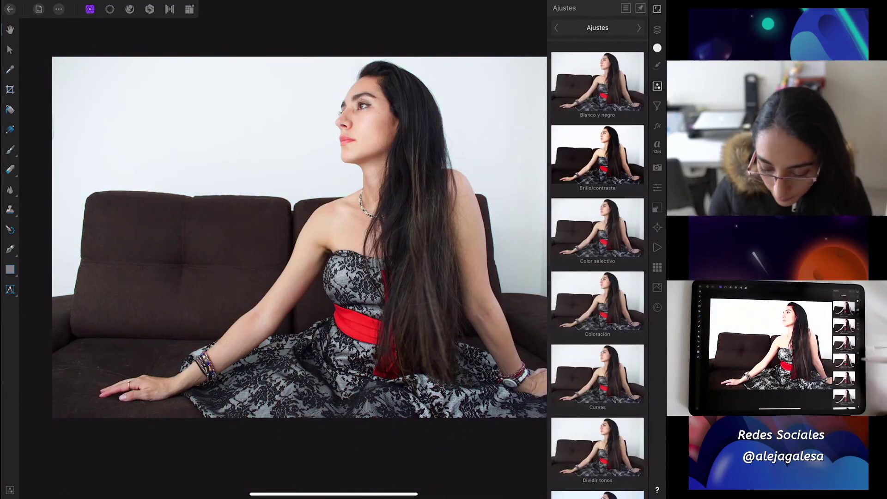
{"action": "scroll", "coordinate": [619, 323], "scroll_direction": "down", "scroll_amount": 5}
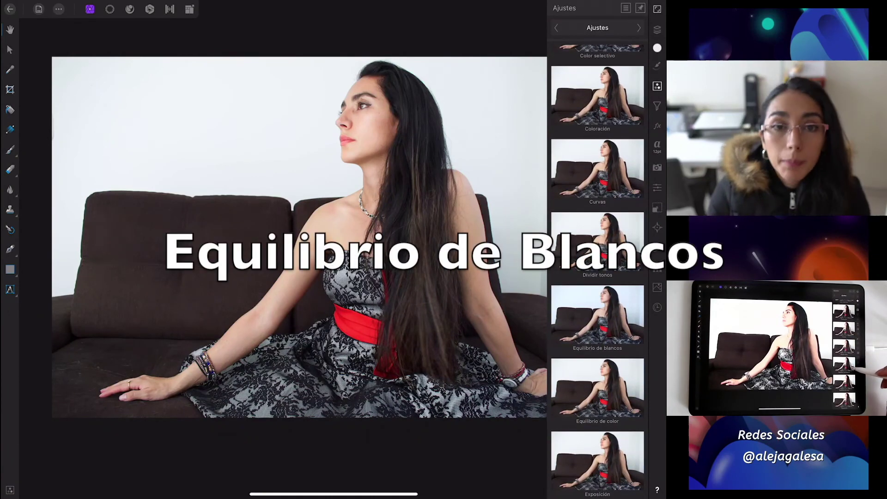
{"action": "left_click", "coordinate": [597, 319]}
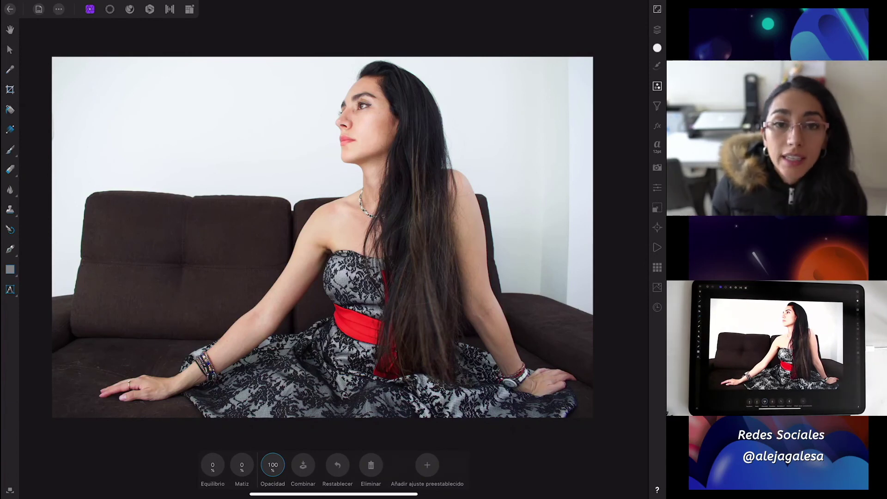
- Preview a cooler white balance and a slight magenta tint, then reset White Balance to 0
{"action": "left_click_drag", "start_coordinate": [213, 463], "coordinate": [209, 480]}
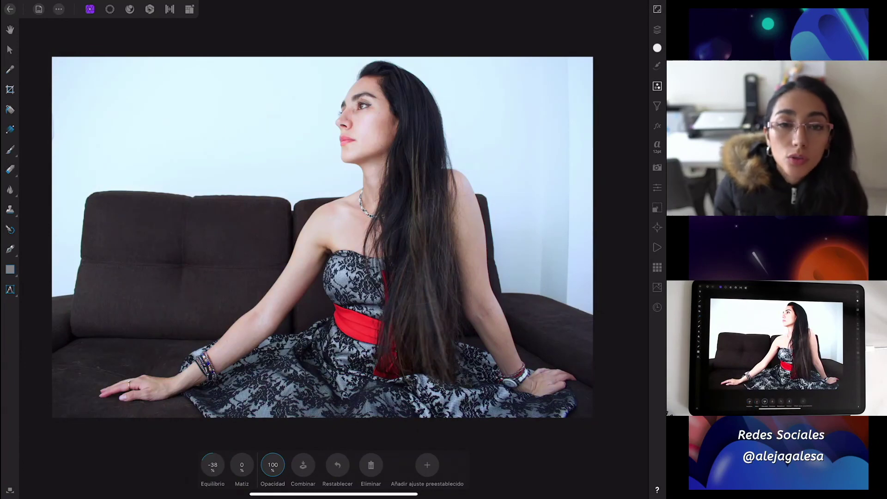
{"action": "mouse_move", "coordinate": [213, 465]}
{"action": "left_mouse_down"}
{"action": "mouse_move", "coordinate": [212, 480]}
{"action": "mouse_move", "coordinate": [221, 446]}
{"action": "left_mouse_up"}
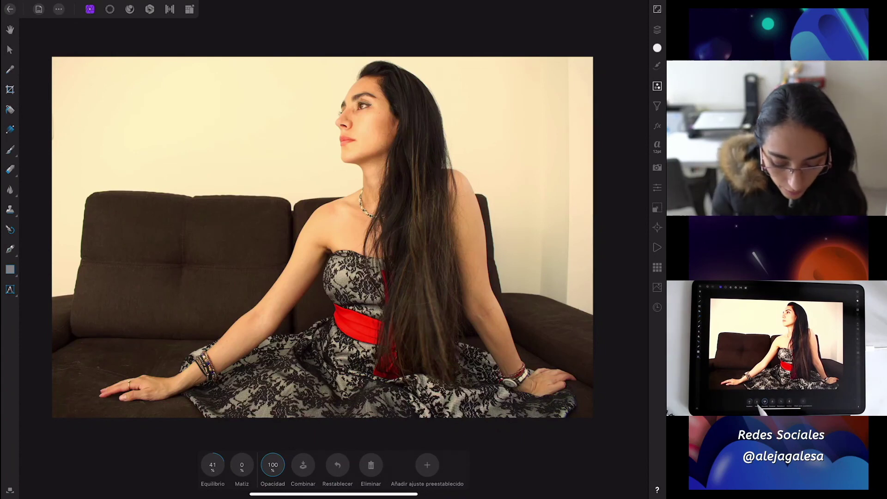
{"action": "left_click", "coordinate": [242, 467]}
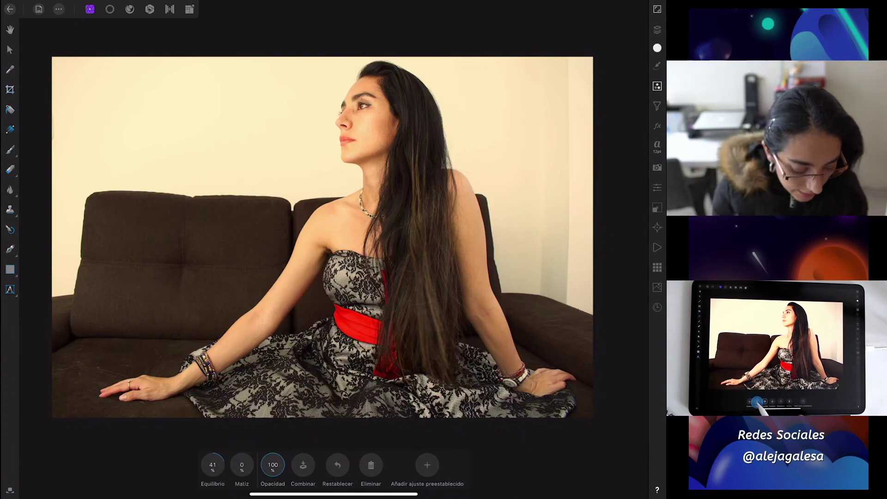
{"action": "left_click", "coordinate": [241, 467]}
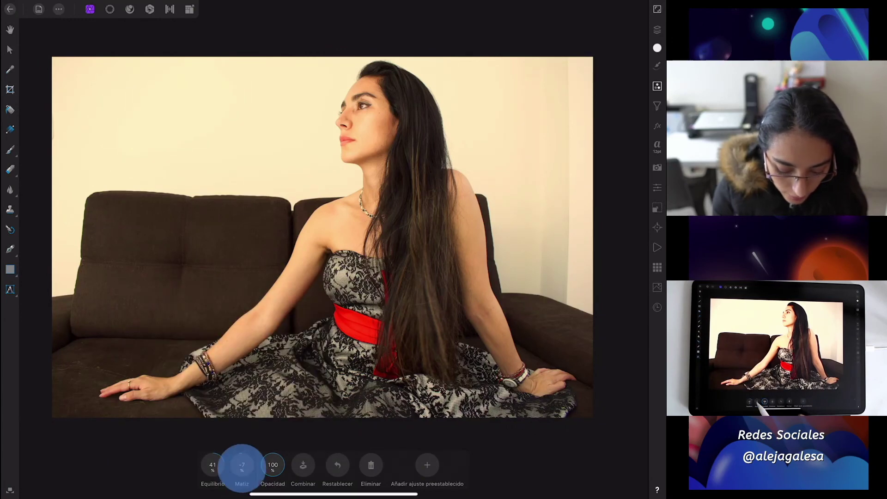
{"action": "left_click_drag", "start_coordinate": [242, 466], "coordinate": [234, 467]}
{"action": "left_click", "coordinate": [213, 464]}
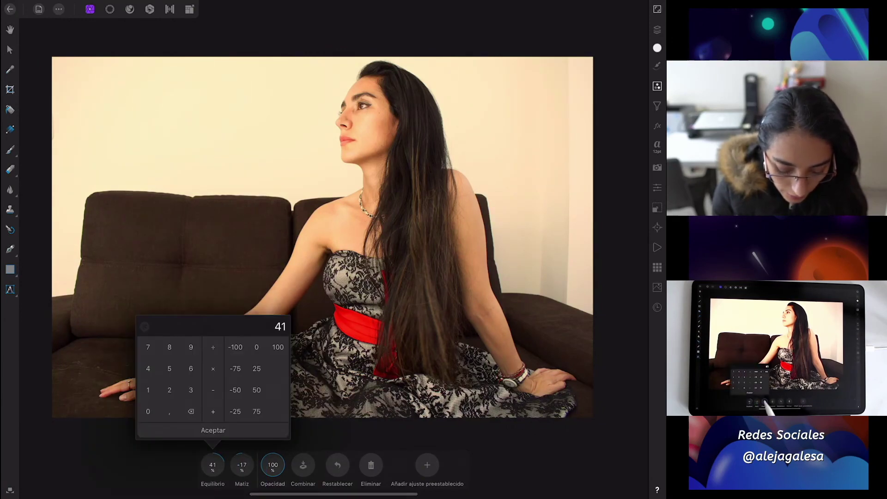
{"action": "left_click", "coordinate": [256, 347]}
{"action": "left_click", "coordinate": [210, 431]}
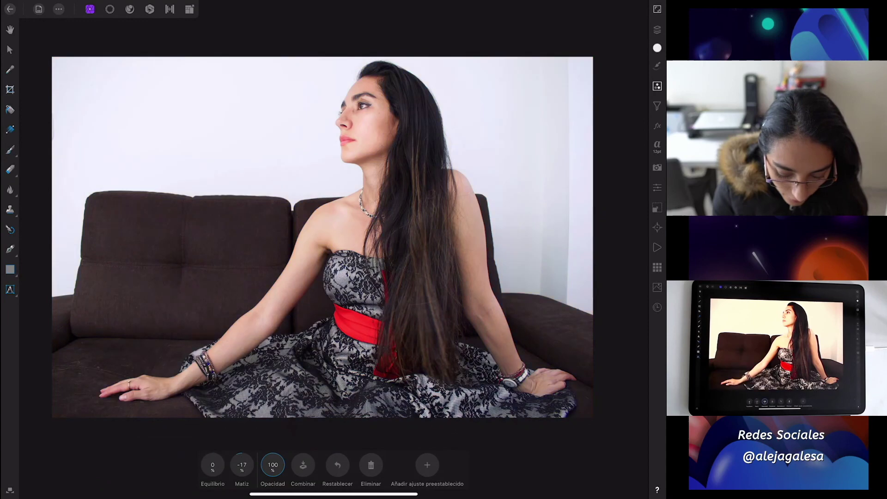
- Try pink, green, warm and cool casts, ending at Balance -15% and Tint 28%, then remove the adjustment
{"action": "left_click_drag", "start_coordinate": [237, 466], "coordinate": [240, 474]}
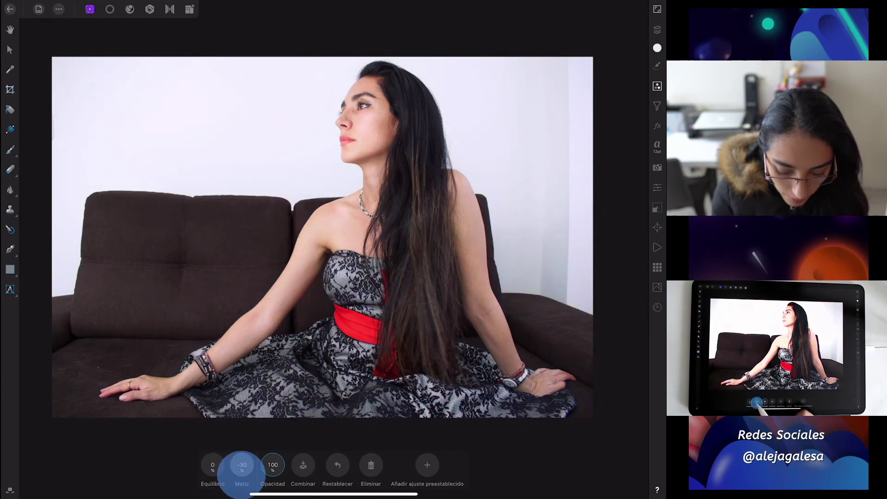
{"action": "left_click_drag", "start_coordinate": [240, 475], "coordinate": [245, 471]}
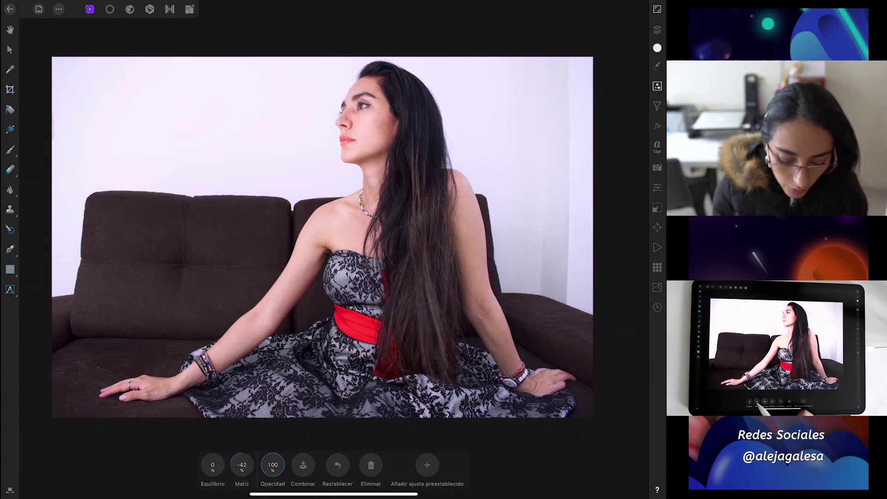
{"action": "left_click_drag", "start_coordinate": [247, 456], "coordinate": [243, 471]}
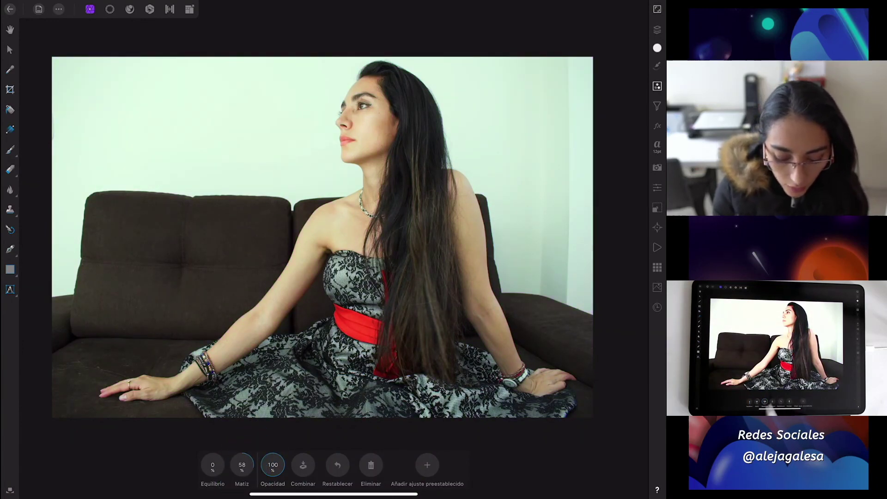
{"action": "left_click_drag", "start_coordinate": [212, 457], "coordinate": [215, 474]}
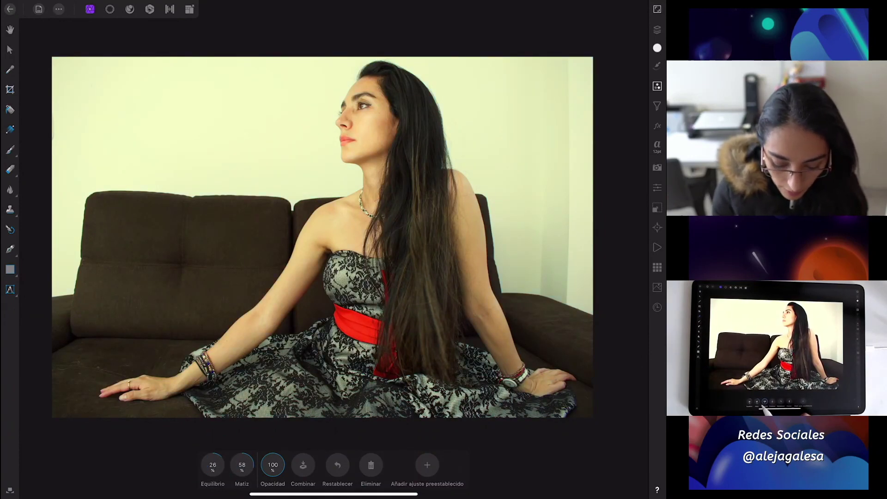
{"action": "left_click_drag", "start_coordinate": [213, 464], "coordinate": [217, 476]}
{"action": "left_click_drag", "start_coordinate": [242, 464], "coordinate": [245, 465]}
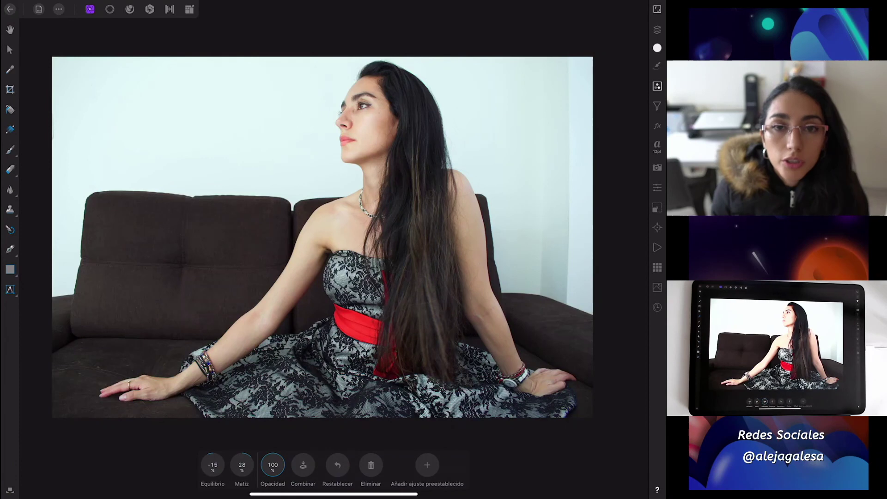
{"action": "left_click", "coordinate": [370, 465]}
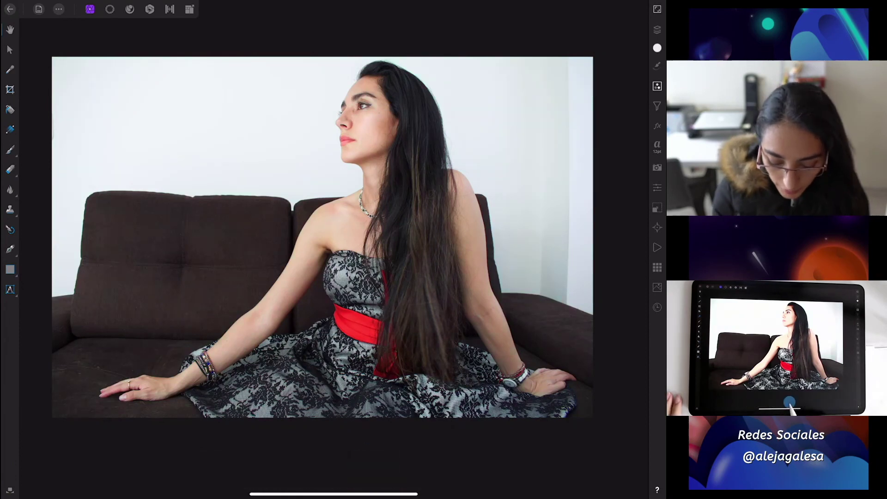